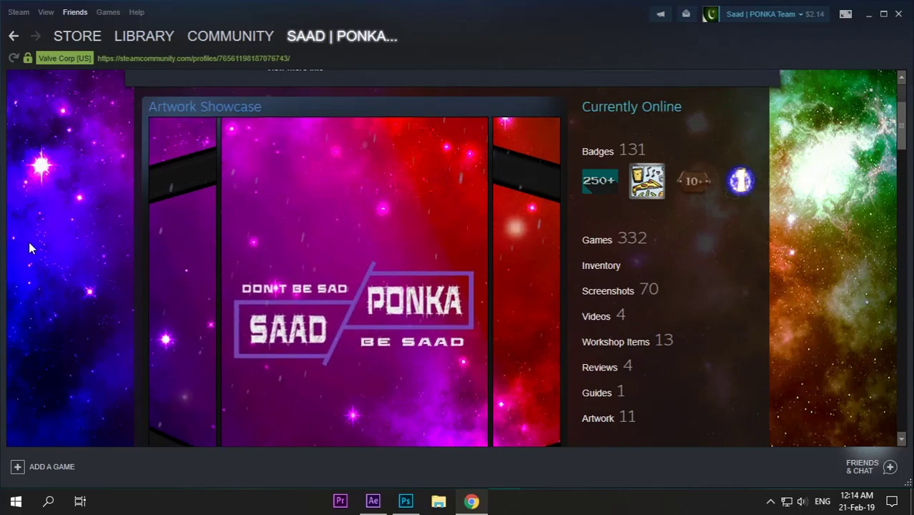
Step: Scroll down the Steam profile past the Artwork to the Workshop Showcase
{"action": "scroll", "coordinate": [30, 247], "scroll_direction": "down", "scroll_amount": 3}
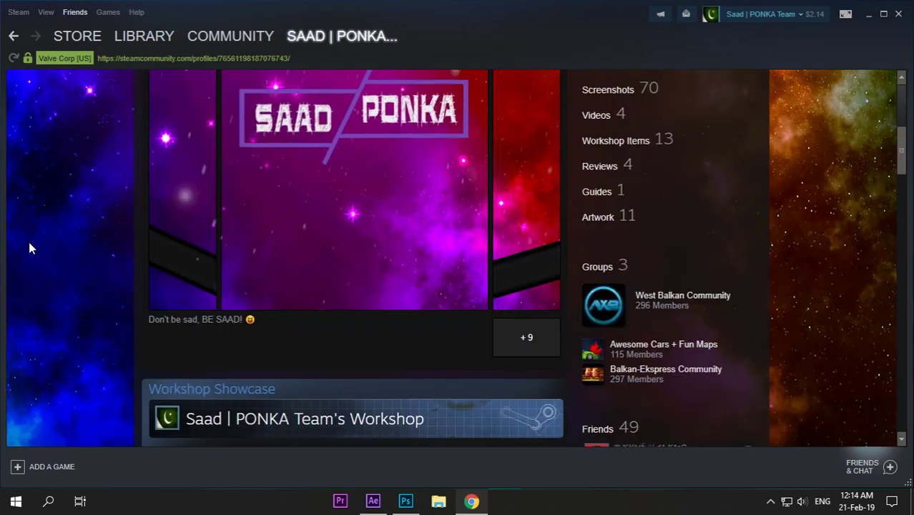
{"action": "scroll", "coordinate": [30, 247], "scroll_direction": "down", "scroll_amount": 2}
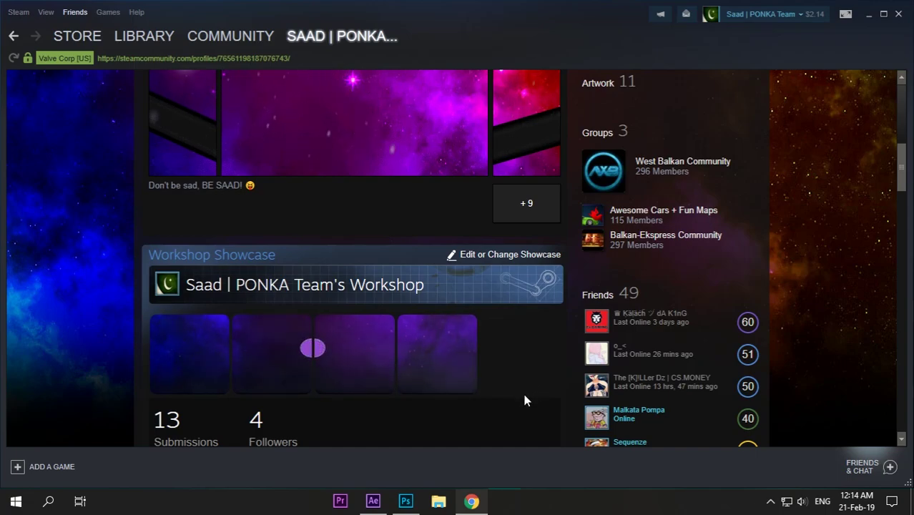
{"action": "scroll", "coordinate": [524, 400], "scroll_direction": "down", "scroll_amount": 1}
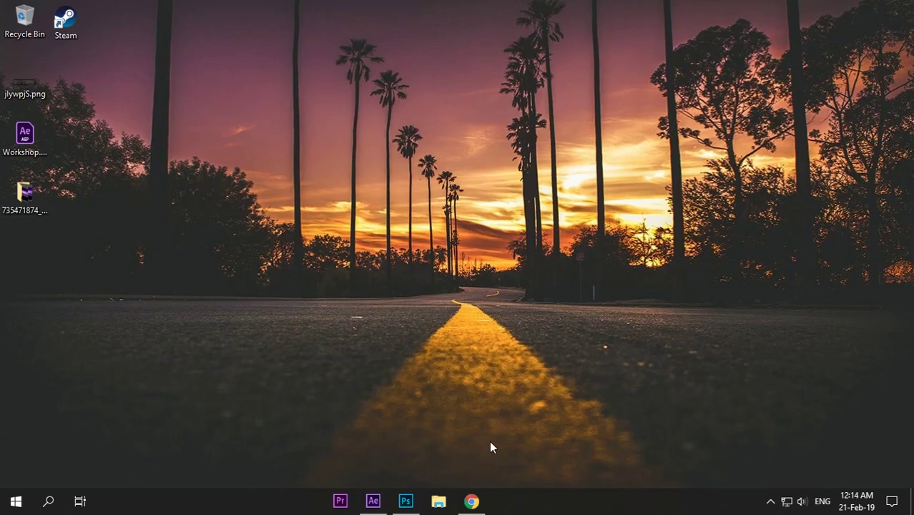
Step: Add the 5 Slot Workshop Template + Texture guide to favorites in the browser
{"action": "left_click", "coordinate": [472, 502]}
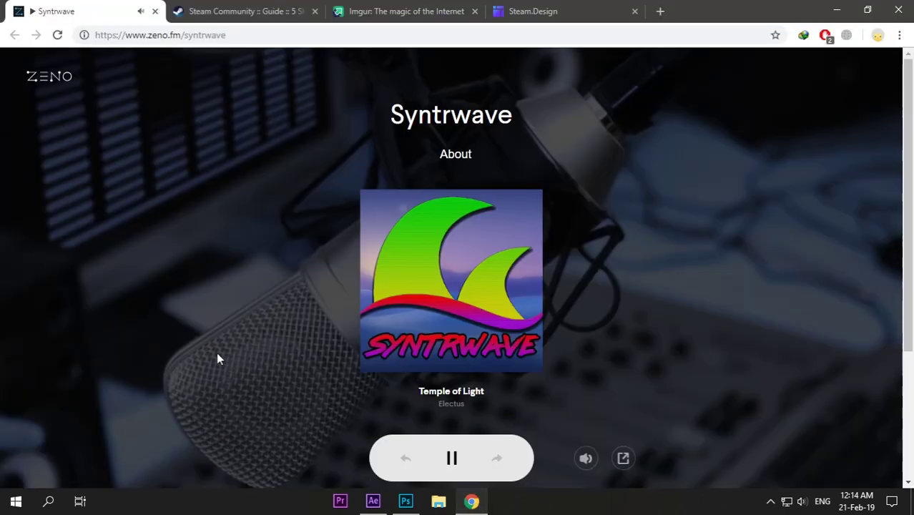
{"action": "left_click", "coordinate": [228, 8]}
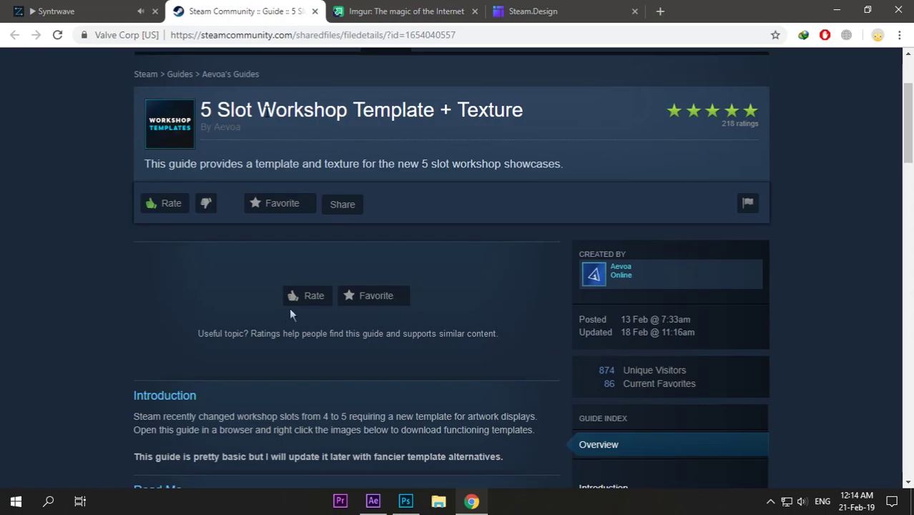
{"action": "left_click", "coordinate": [372, 297]}
{"action": "mouse_move", "coordinate": [595, 275]}
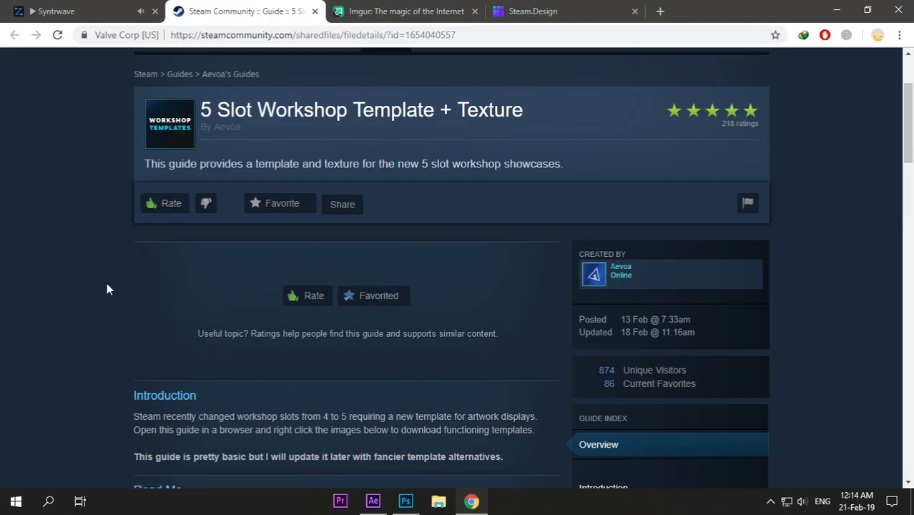
Step: Read the guide's Read Me about 150 x 150 templates and compare the Steam.Design profile preview
{"action": "scroll", "coordinate": [68, 255], "scroll_direction": "down", "scroll_amount": 4}
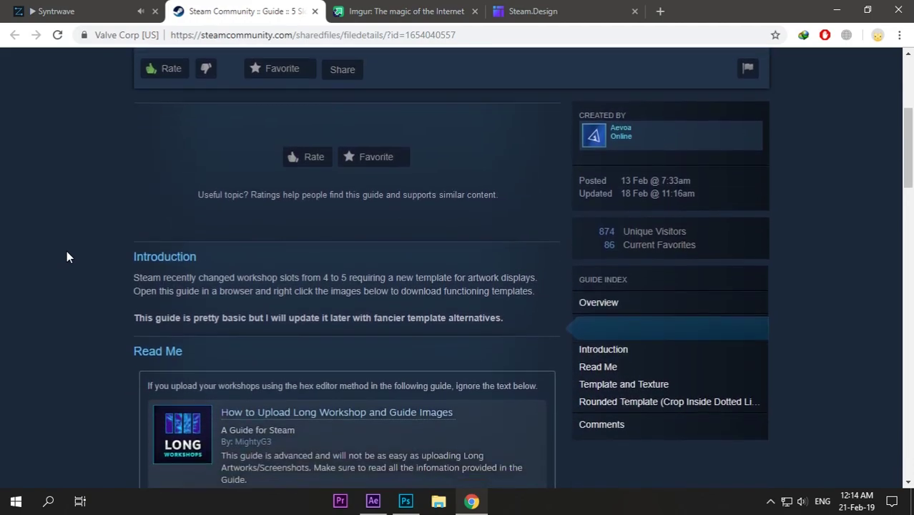
{"action": "scroll", "coordinate": [67, 256], "scroll_direction": "down", "scroll_amount": 1}
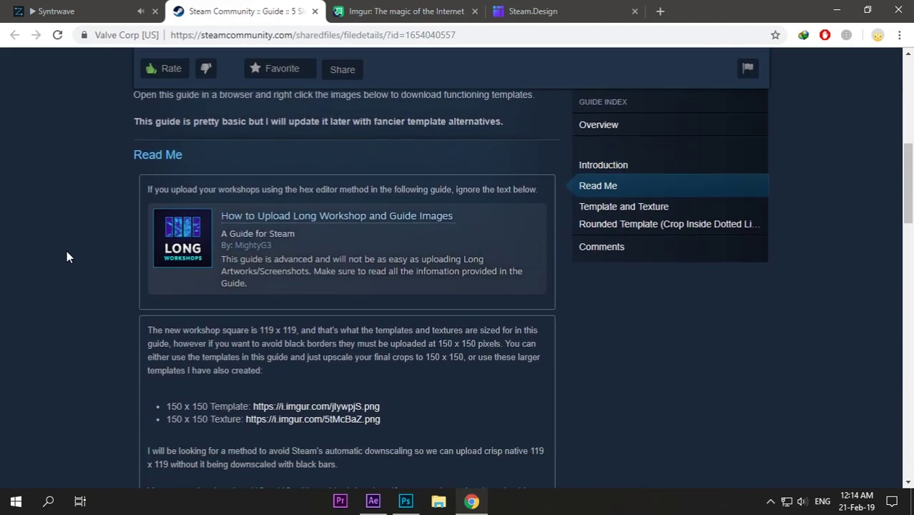
{"action": "scroll", "coordinate": [330, 289], "scroll_direction": "down", "scroll_amount": 1}
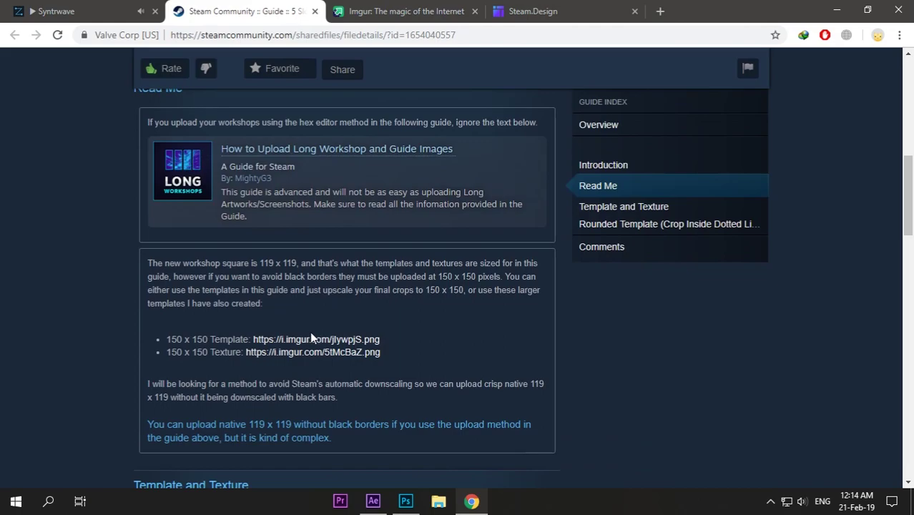
{"action": "left_click", "coordinate": [533, 10]}
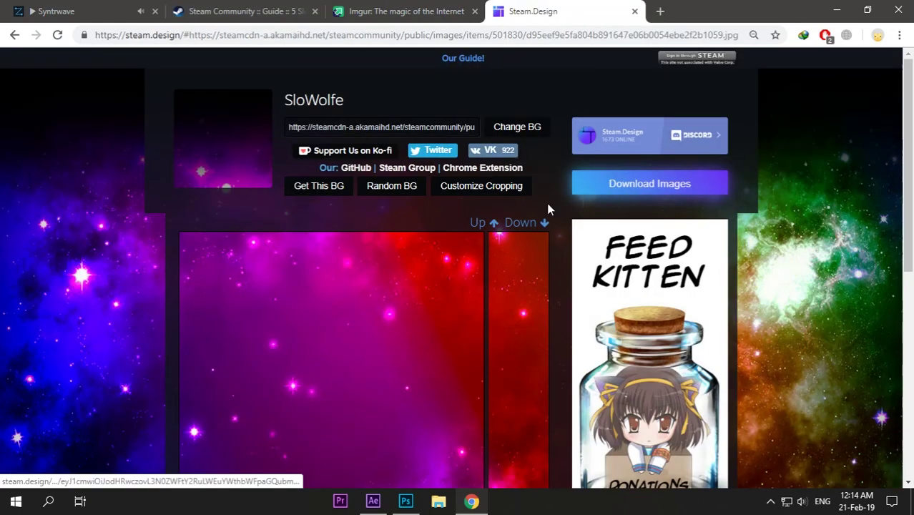
{"action": "scroll", "coordinate": [466, 227], "scroll_direction": "down", "scroll_amount": 5}
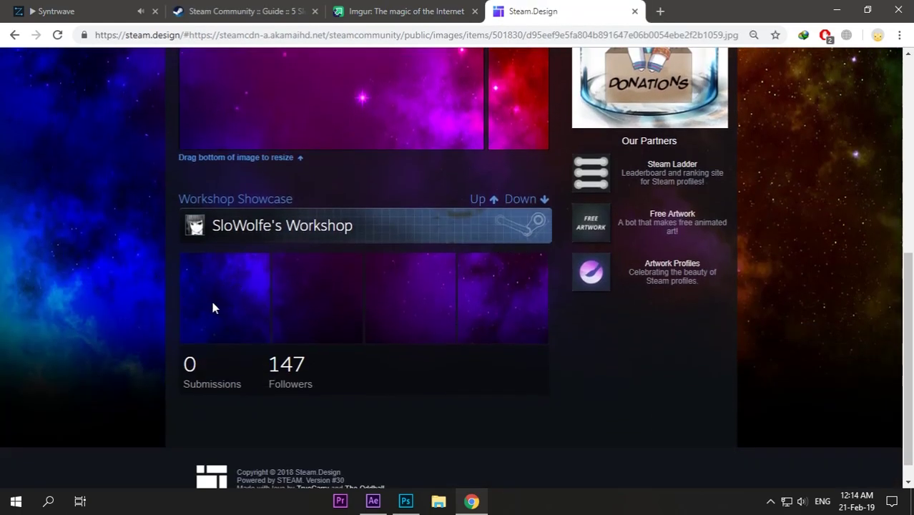
{"action": "scroll", "coordinate": [367, 232], "scroll_direction": "up", "scroll_amount": 10}
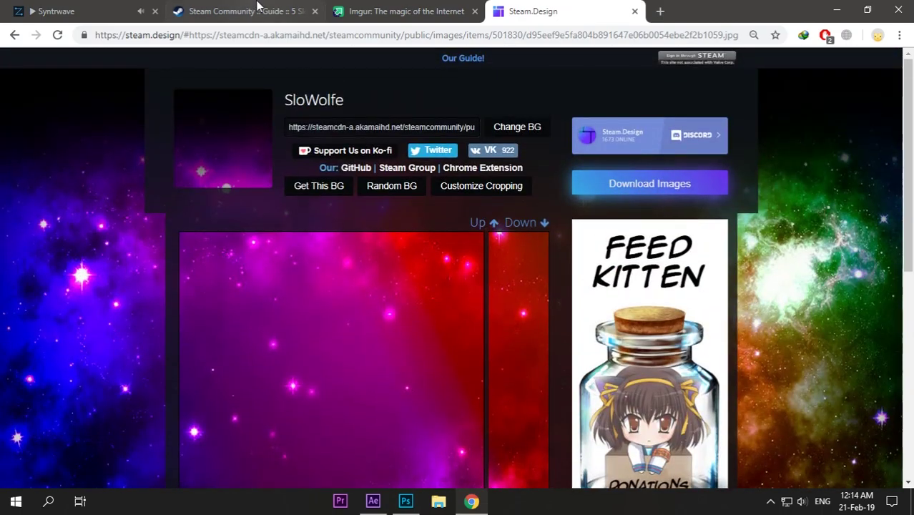
{"action": "left_click", "coordinate": [255, 9]}
Step: Bring up save options for the Imgur template image, then select jlywpjS.png on the desktop
{"action": "left_click", "coordinate": [397, 11]}
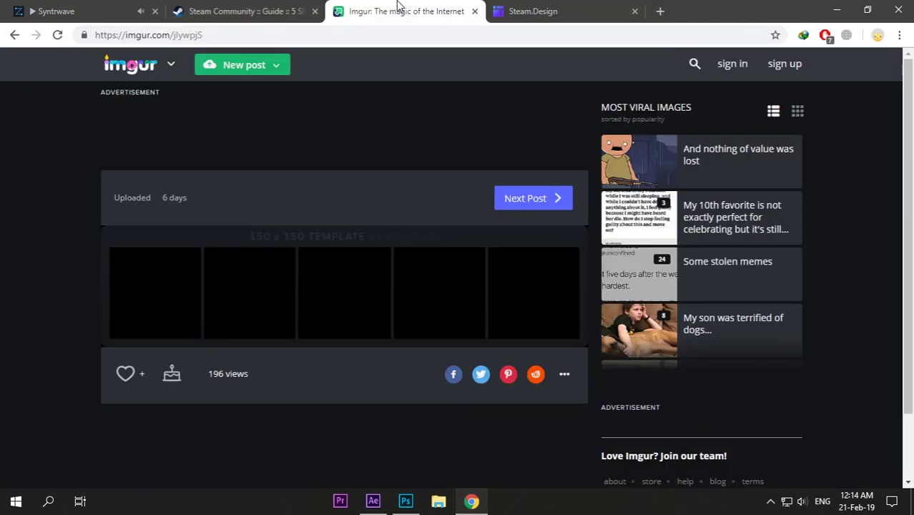
{"action": "right_click", "coordinate": [358, 279]}
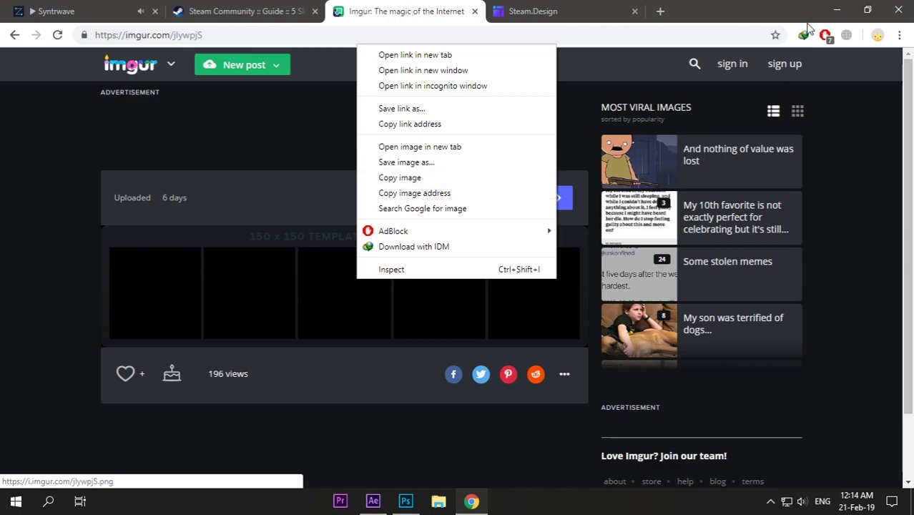
{"action": "left_click", "coordinate": [837, 12]}
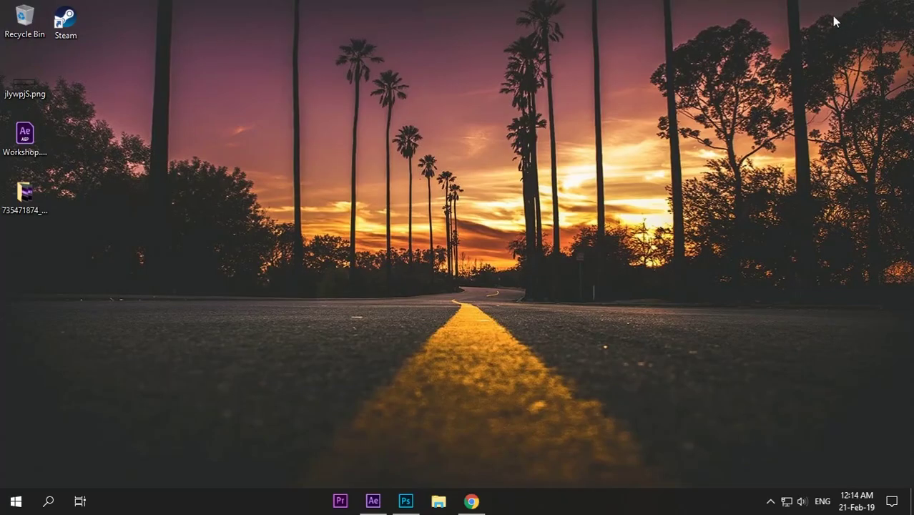
{"action": "left_click", "coordinate": [25, 79]}
Step: Open the Workshop.aep project from the desktop in After Effects
{"action": "left_click", "coordinate": [372, 501]}
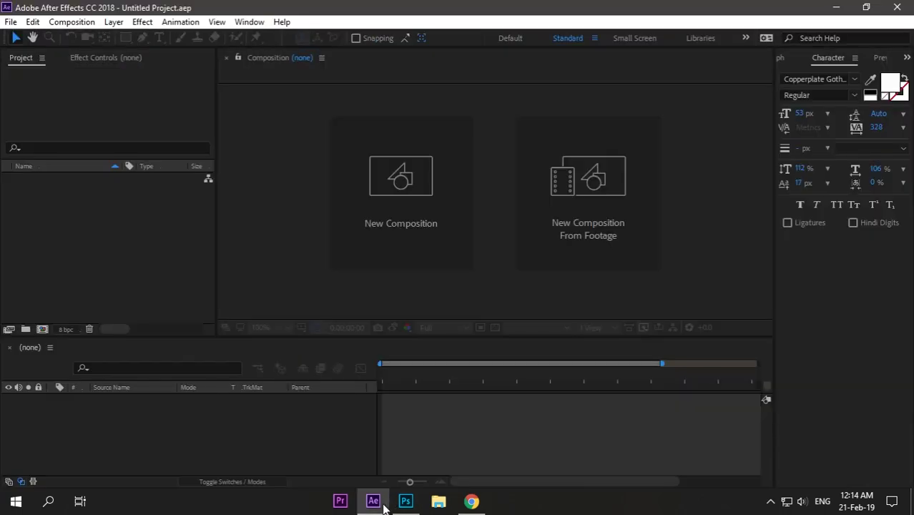
{"action": "left_click", "coordinate": [11, 22]}
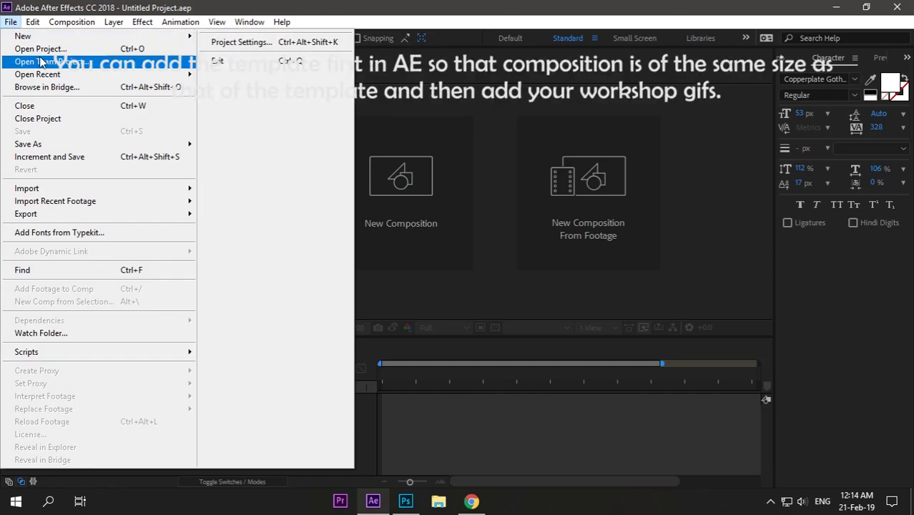
{"action": "mouse_move", "coordinate": [129, 36]}
{"action": "left_click", "coordinate": [835, 7]}
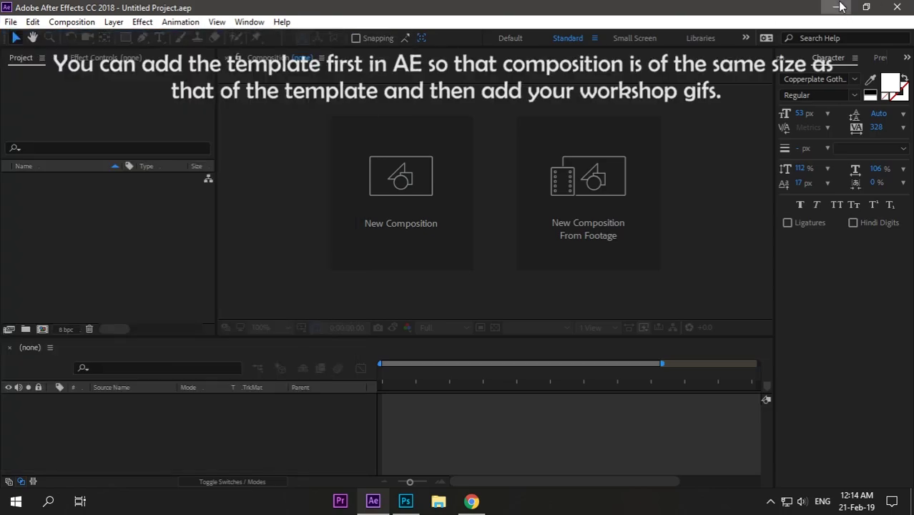
{"action": "left_click", "coordinate": [835, 7]}
{"action": "double_click", "coordinate": [25, 139]}
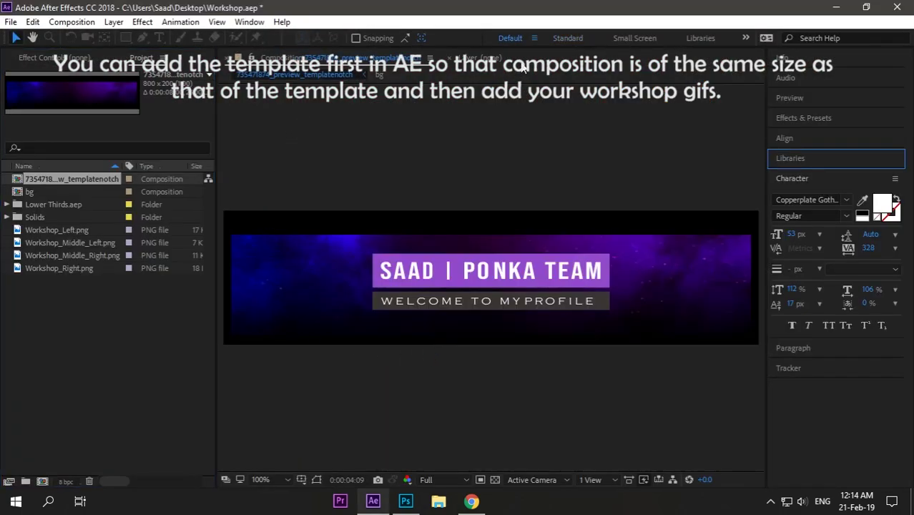
Step: In the Standard workspace, rescale the bg layer to 98.0, 121.0% and preview the banner
{"action": "left_click", "coordinate": [569, 39]}
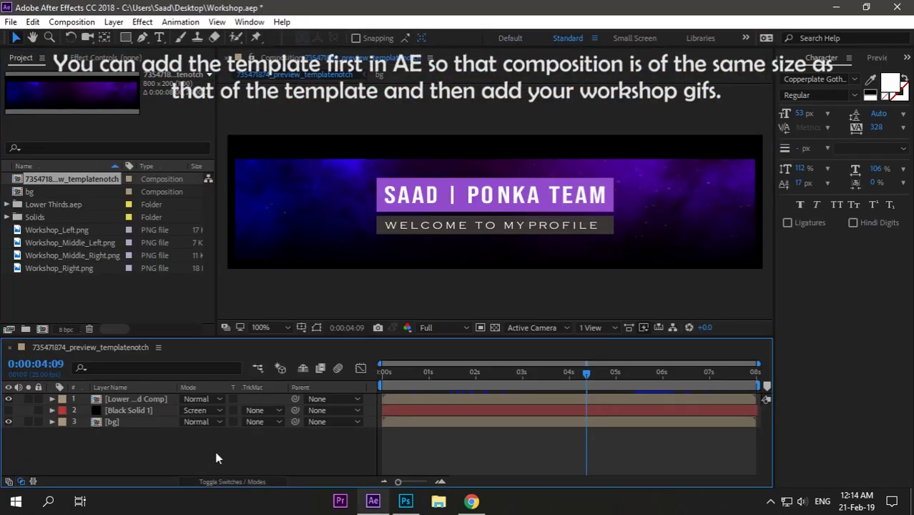
{"action": "mouse_move", "coordinate": [414, 376]}
{"action": "left_mouse_down"}
{"action": "mouse_move", "coordinate": [380, 373]}
{"action": "mouse_move", "coordinate": [474, 373]}
{"action": "mouse_move", "coordinate": [421, 374]}
{"action": "left_mouse_up"}
{"action": "left_click", "coordinate": [138, 423]}
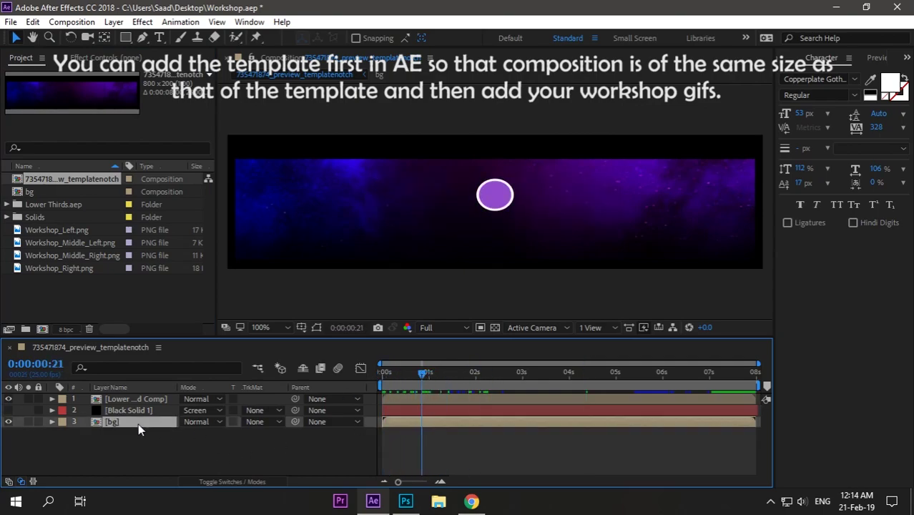
{"action": "key", "text": "s"}
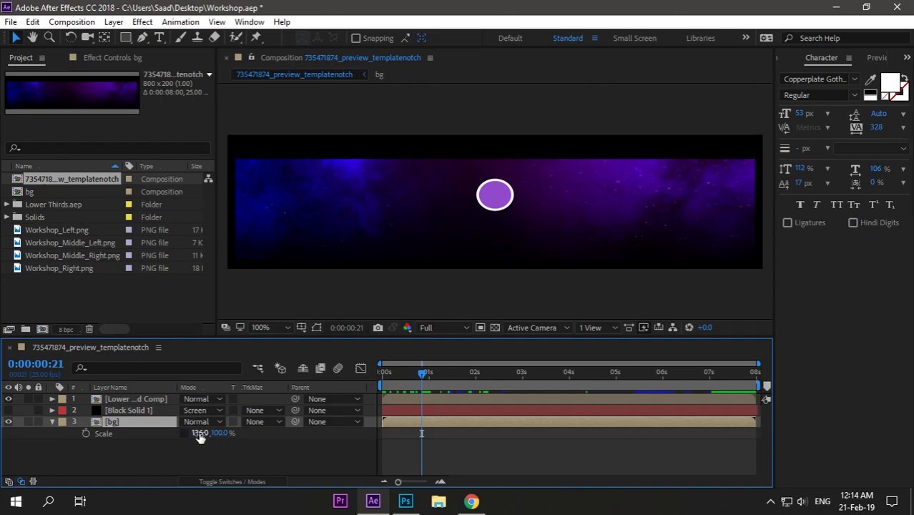
{"action": "left_click_drag", "start_coordinate": [198, 432], "coordinate": [238, 435]}
{"action": "left_click", "coordinate": [409, 437]}
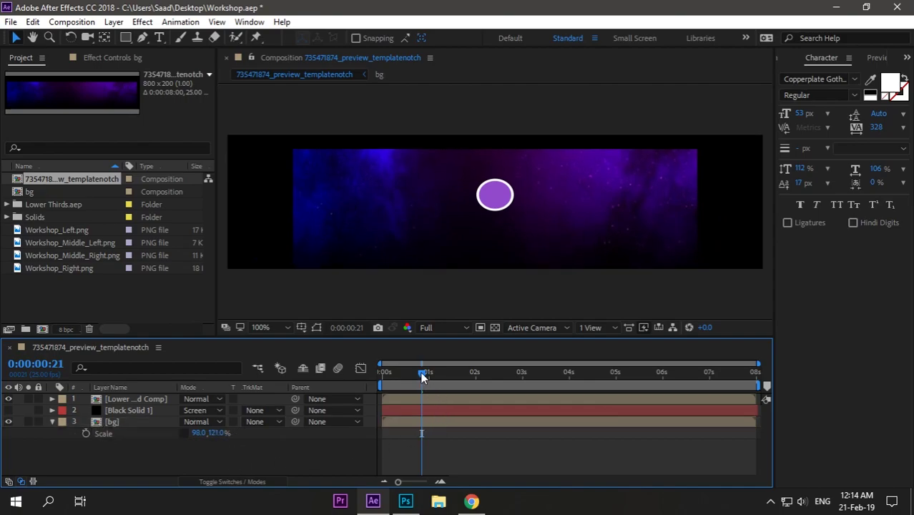
{"action": "left_click_drag", "start_coordinate": [423, 372], "coordinate": [470, 377]}
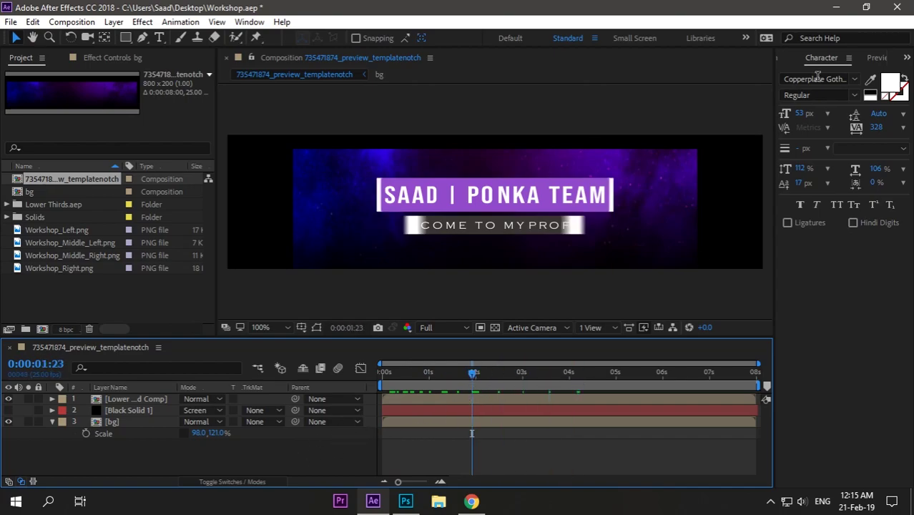
Step: Import jlywpjS.png from the desktop and place it above all composition layers
{"action": "left_click", "coordinate": [835, 7]}
{"action": "left_click_drag", "start_coordinate": [46, 92], "coordinate": [229, 161]}
{"action": "left_click_drag", "start_coordinate": [379, 456], "coordinate": [110, 292]}
{"action": "left_click_drag", "start_coordinate": [84, 206], "coordinate": [147, 398]}
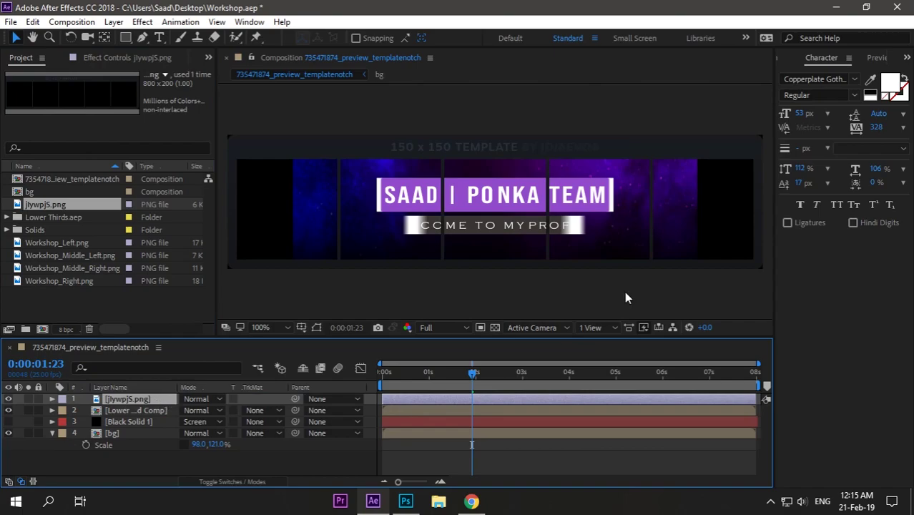
Step: Lower the opacity of the jlywpjS.png template layer
{"action": "left_click", "coordinate": [154, 468]}
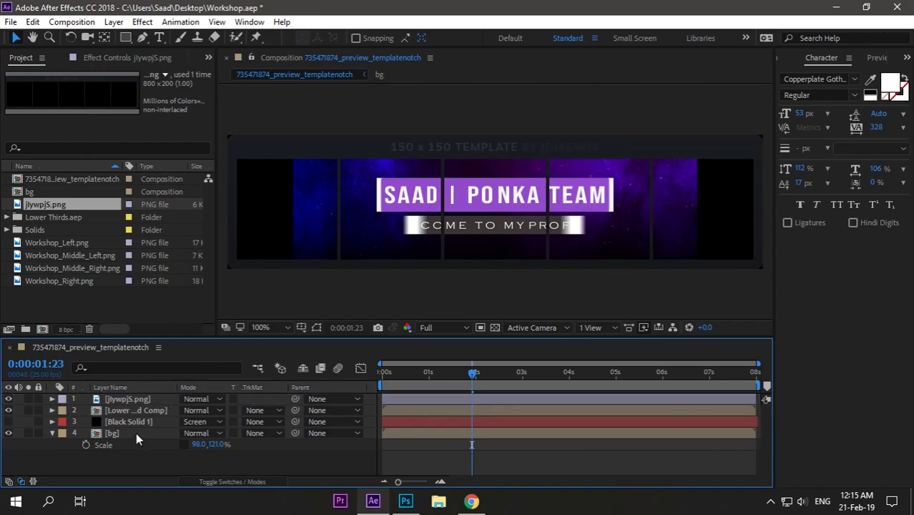
{"action": "left_click", "coordinate": [136, 433]}
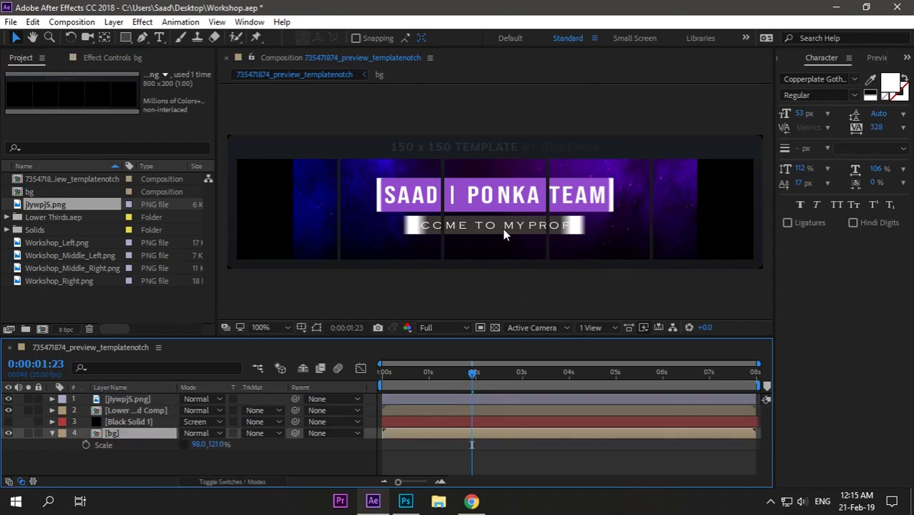
{"action": "left_click", "coordinate": [151, 399]}
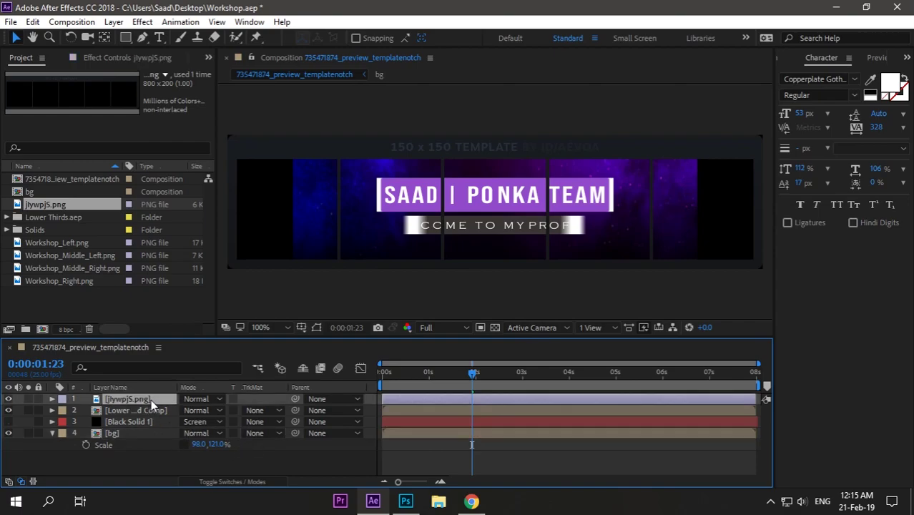
{"action": "key", "text": "t"}
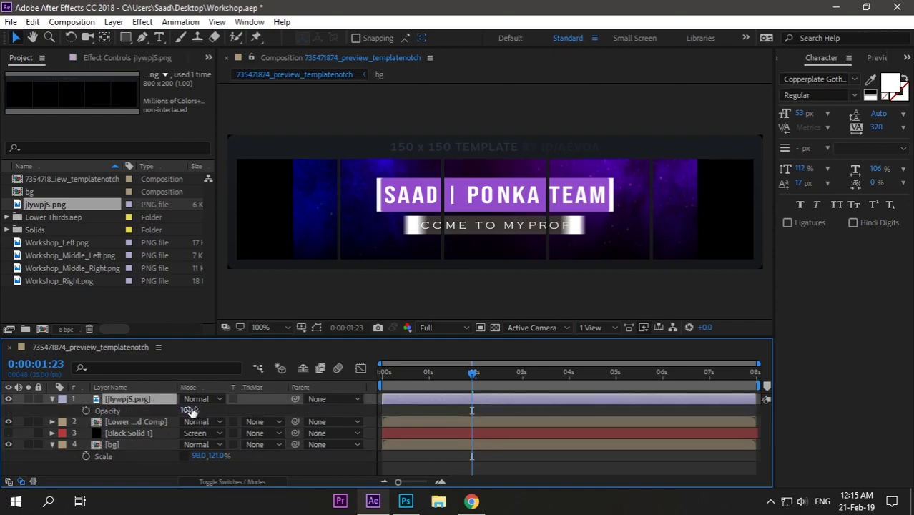
{"action": "left_click_drag", "start_coordinate": [190, 410], "coordinate": [181, 409]}
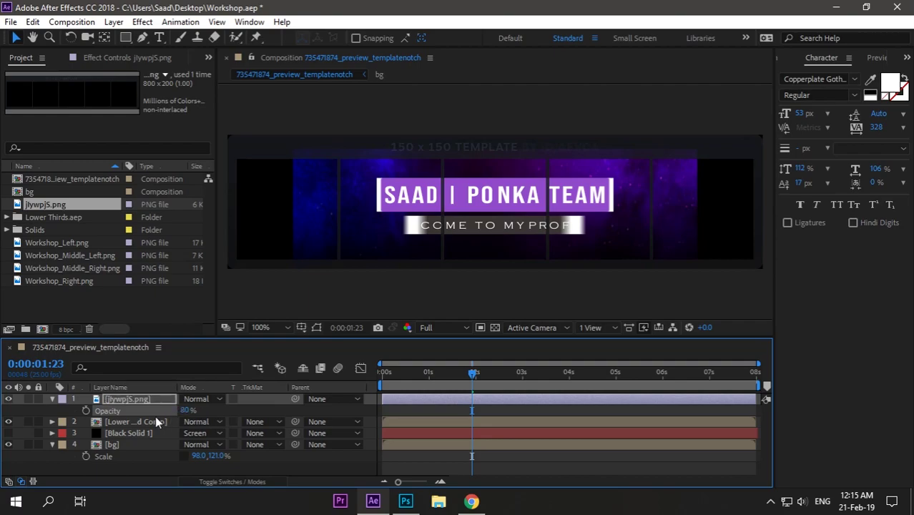
Step: Widen the bg layer's scale to 127.0, 99.0% so the stars fill all panels
{"action": "left_click", "coordinate": [217, 454]}
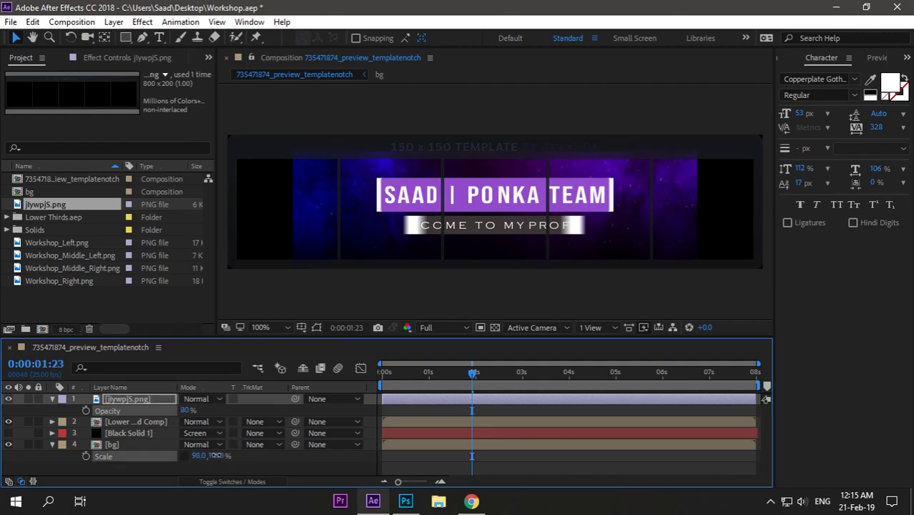
{"action": "left_click_drag", "start_coordinate": [206, 456], "coordinate": [229, 456]}
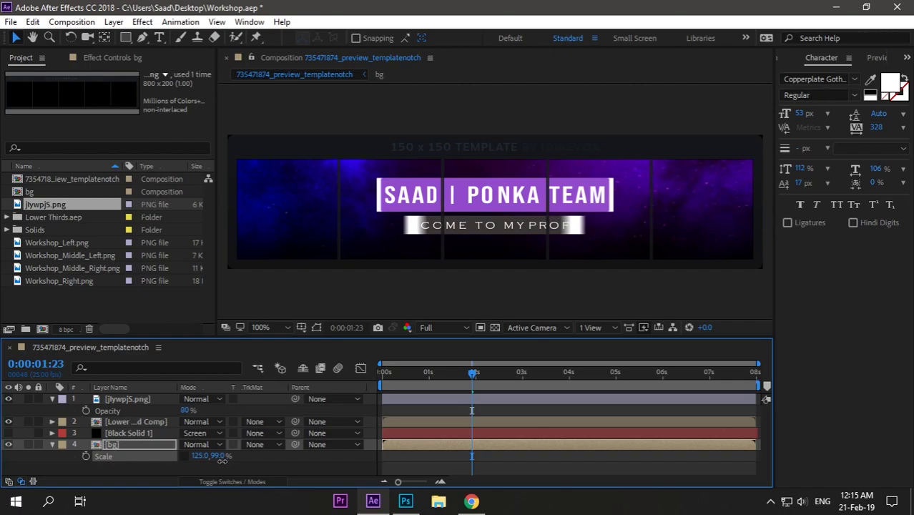
{"action": "left_click_drag", "start_coordinate": [223, 460], "coordinate": [224, 461]}
{"action": "left_click", "coordinate": [221, 468]}
Step: Flatten the Lower Third Comp layer to 29.1, 22.0% scale and preview later frames
{"action": "left_click", "coordinate": [148, 398]}
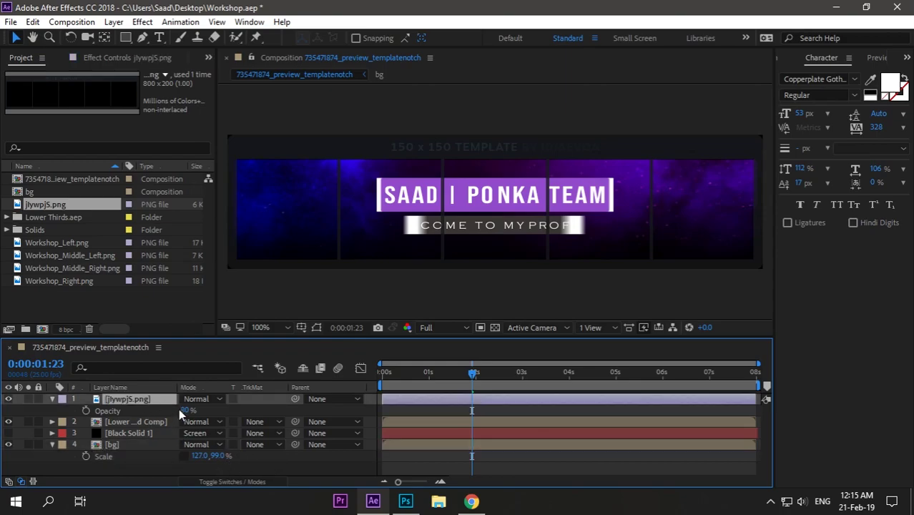
{"action": "left_click", "coordinate": [183, 412]}
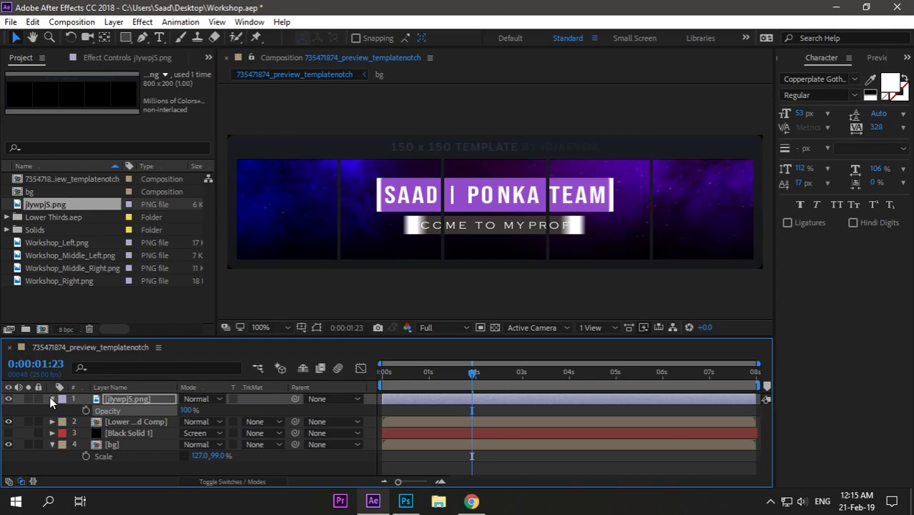
{"action": "left_click", "coordinate": [51, 397]}
{"action": "left_click", "coordinate": [154, 412]}
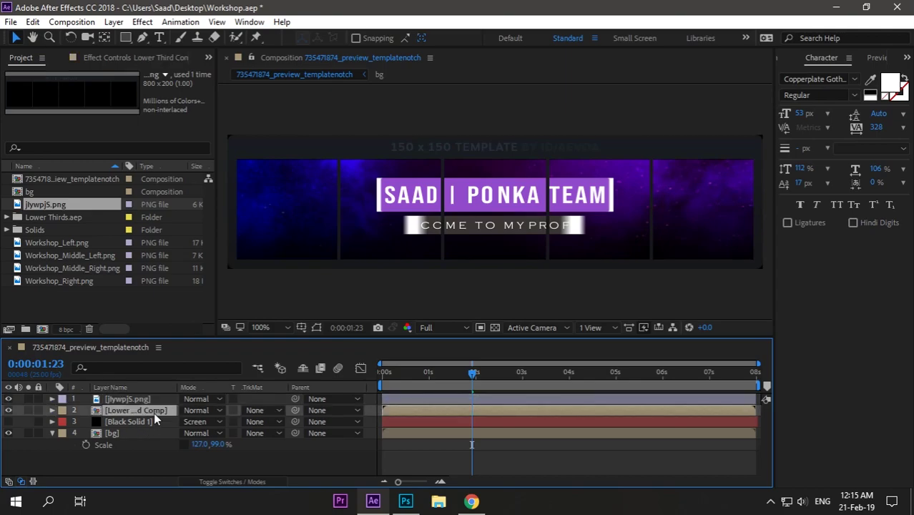
{"action": "key", "text": "s"}
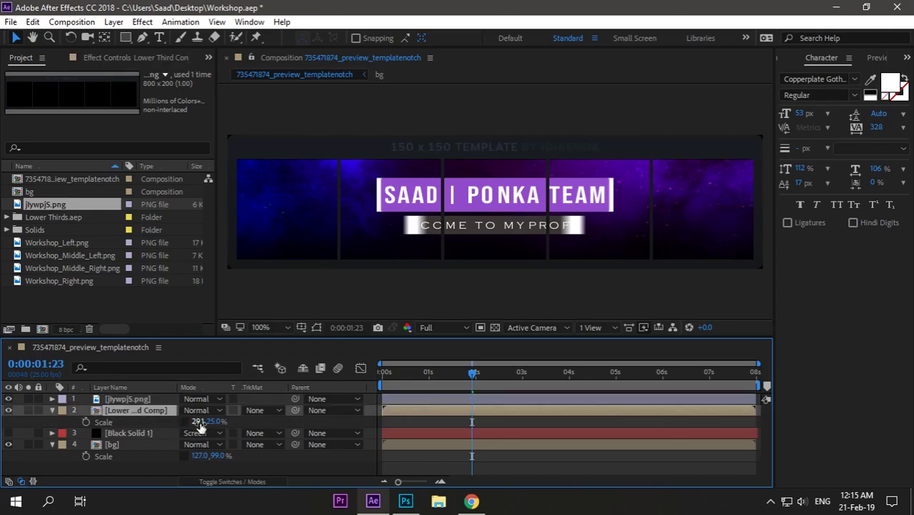
{"action": "mouse_move", "coordinate": [214, 421]}
{"action": "left_mouse_down"}
{"action": "mouse_move", "coordinate": [227, 423]}
{"action": "mouse_move", "coordinate": [218, 424]}
{"action": "left_mouse_up"}
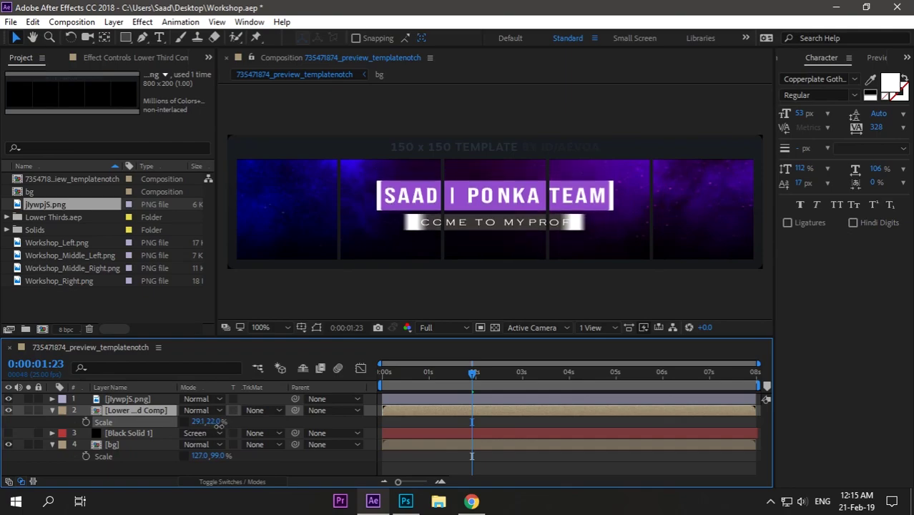
{"action": "left_click", "coordinate": [310, 464]}
{"action": "left_click_drag", "start_coordinate": [439, 378], "coordinate": [707, 384]}
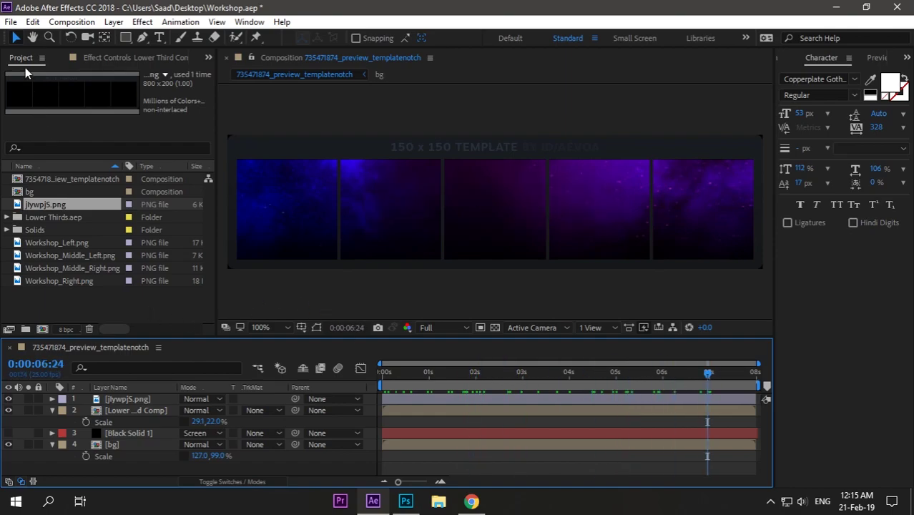
Step: Add the composition to the Render Queue and delete the old finished render item
{"action": "left_click", "coordinate": [11, 21]}
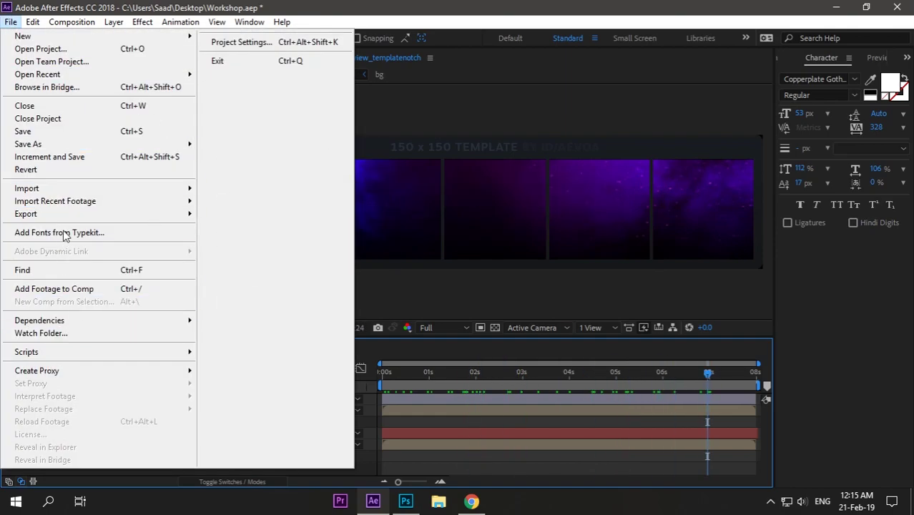
{"action": "mouse_move", "coordinate": [96, 213]}
{"action": "left_click", "coordinate": [314, 230]}
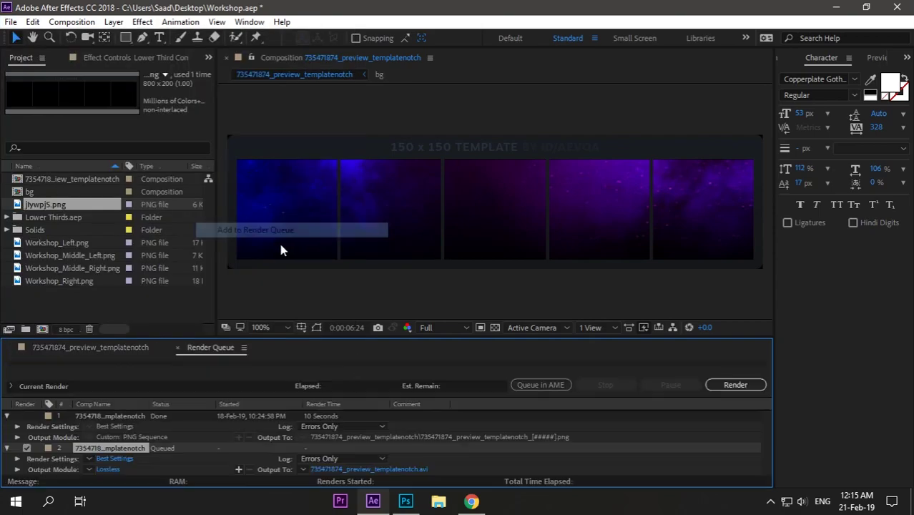
{"action": "left_click", "coordinate": [126, 413]}
{"action": "key", "text": "Delete"}
Step: Set the output module format to PNG Sequence
{"action": "left_click", "coordinate": [109, 437]}
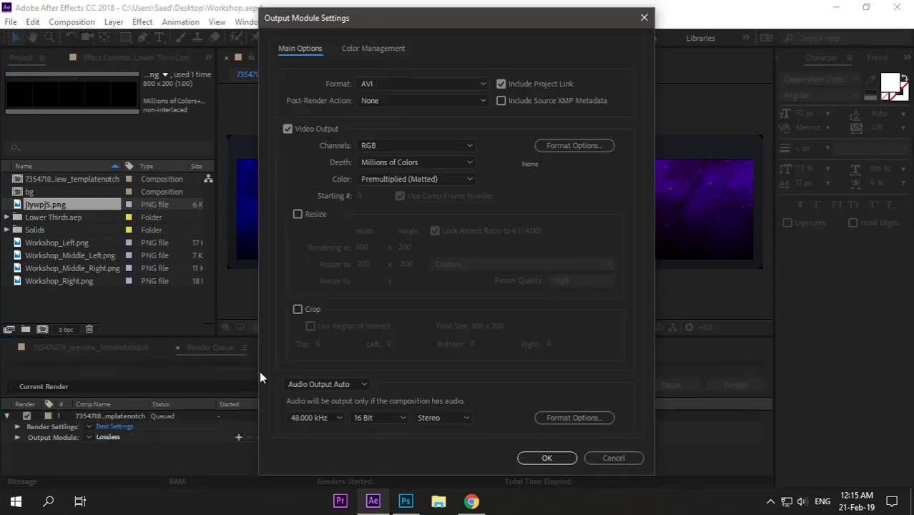
{"action": "left_click", "coordinate": [438, 85]}
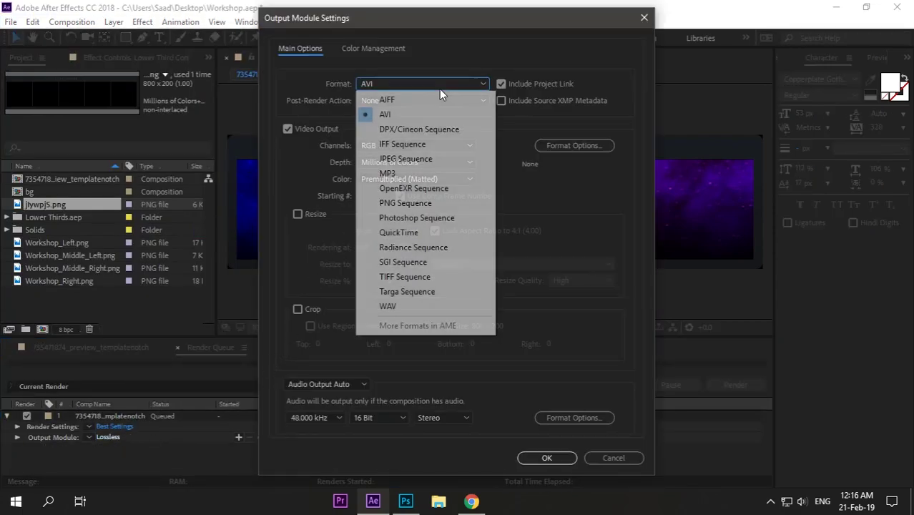
{"action": "left_click", "coordinate": [444, 202]}
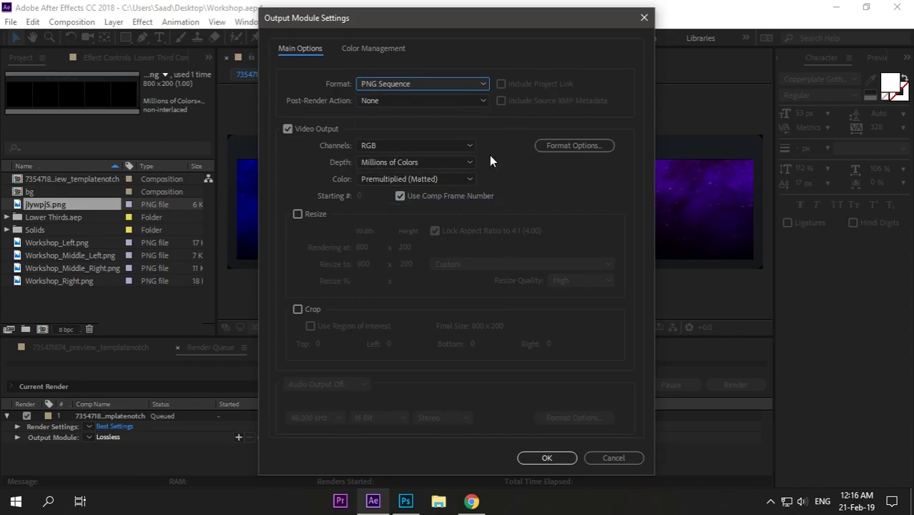
{"action": "left_click", "coordinate": [545, 458]}
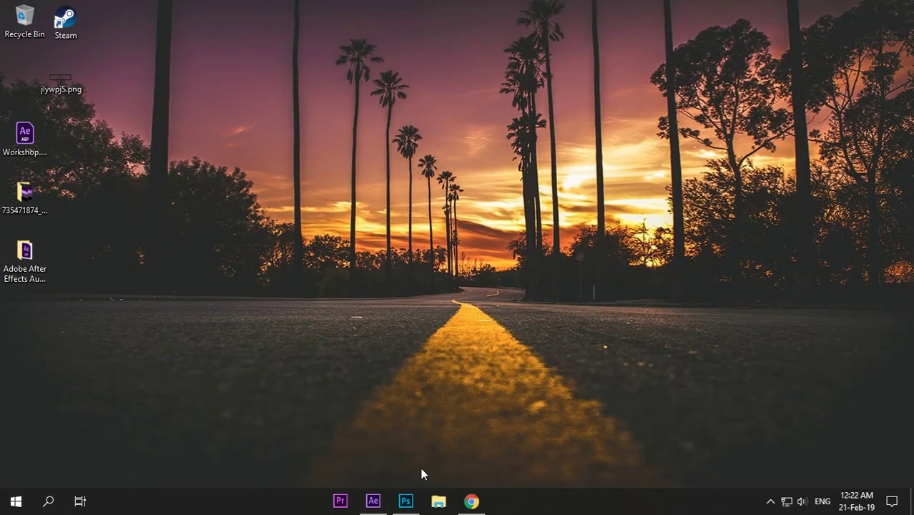
{"action": "left_click", "coordinate": [406, 500]}
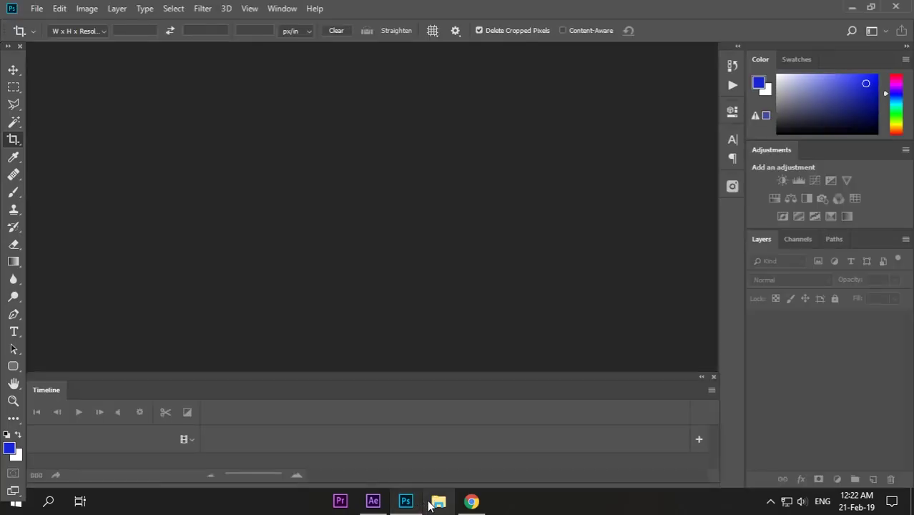
Step: Open 00000.png onward as an image sequence at 25 fps in Photoshop
{"action": "left_click", "coordinate": [270, 11]}
{"action": "left_click", "coordinate": [123, 138]}
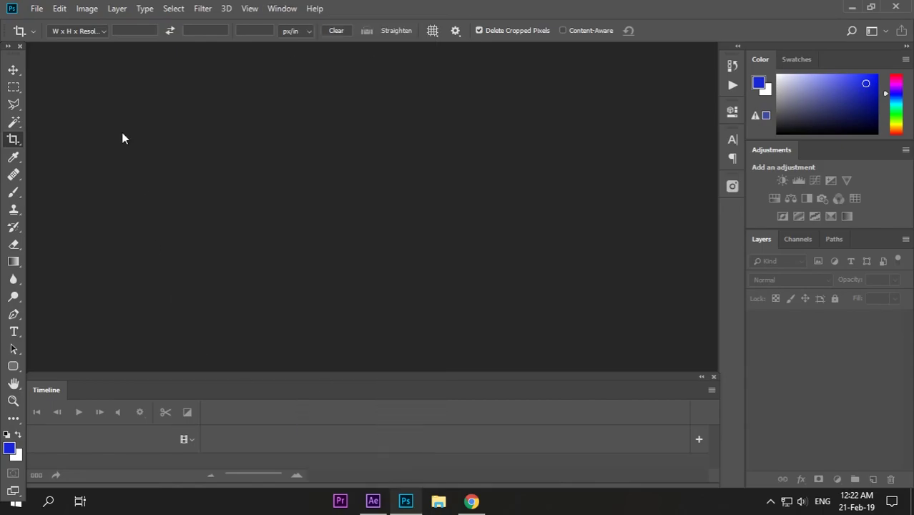
{"action": "left_click", "coordinate": [37, 8]}
{"action": "left_click", "coordinate": [45, 34]}
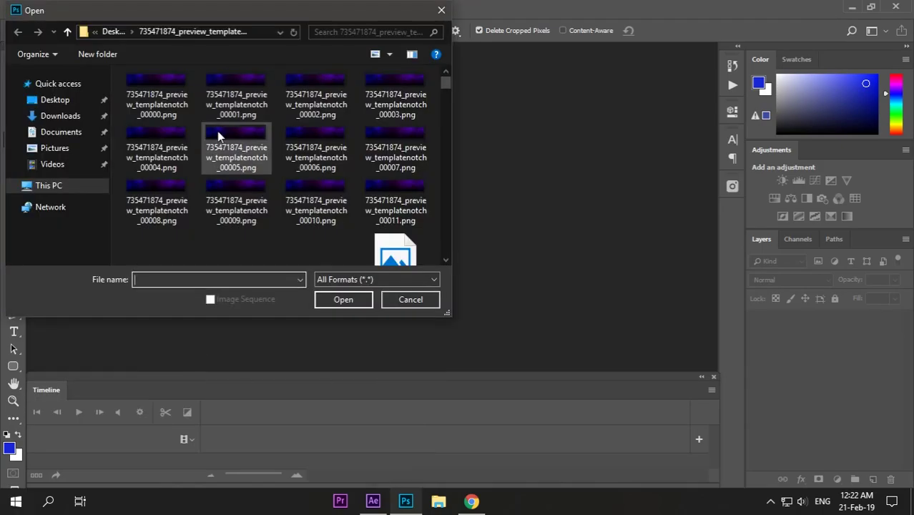
{"action": "left_click", "coordinate": [149, 80]}
{"action": "left_click", "coordinate": [210, 299]}
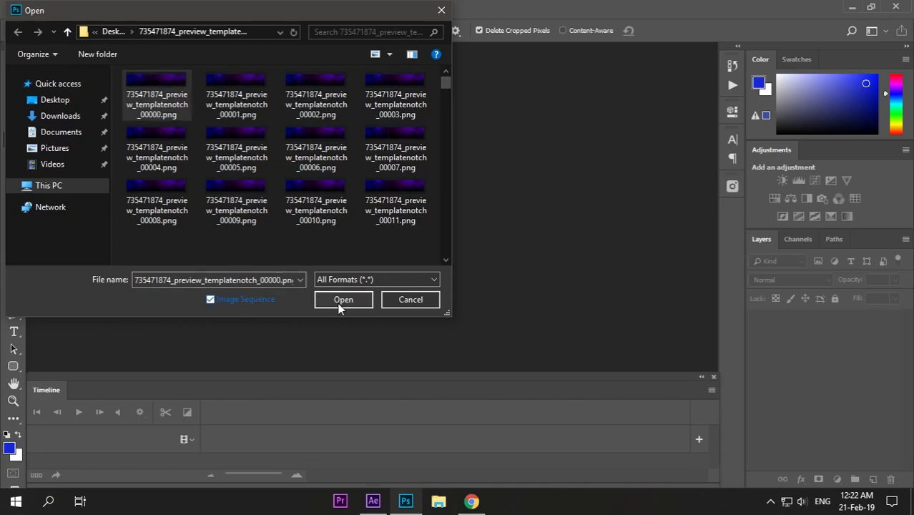
{"action": "left_click", "coordinate": [342, 300]}
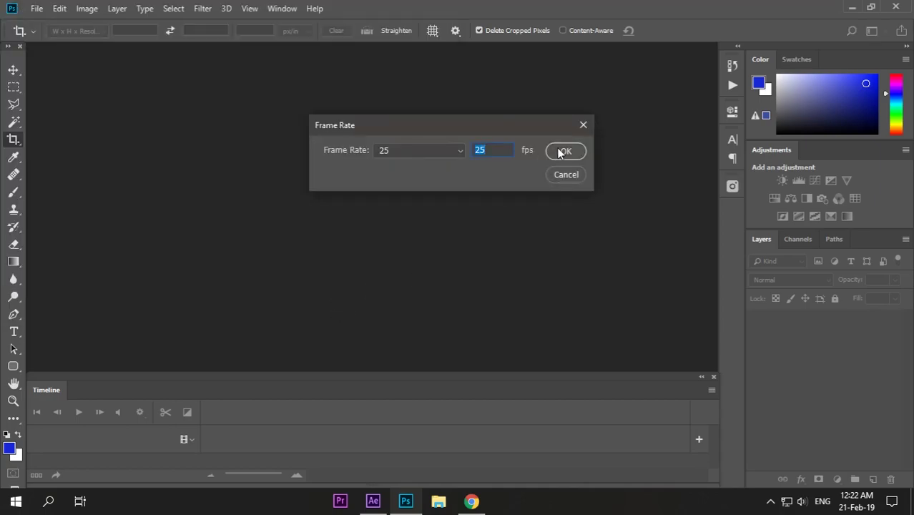
{"action": "left_click", "coordinate": [563, 151]}
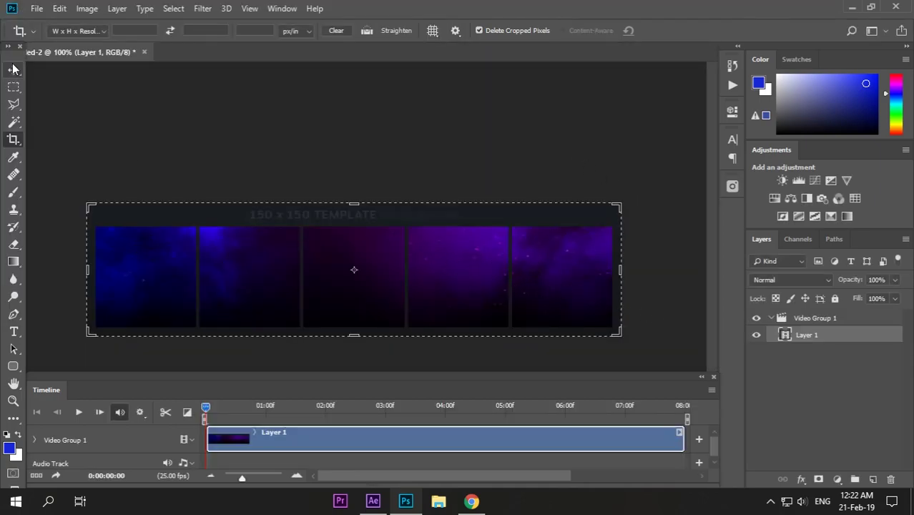
Step: Add a new Layer 2 above Video Group 1
{"action": "left_click", "coordinate": [13, 69]}
{"action": "left_click", "coordinate": [825, 368]}
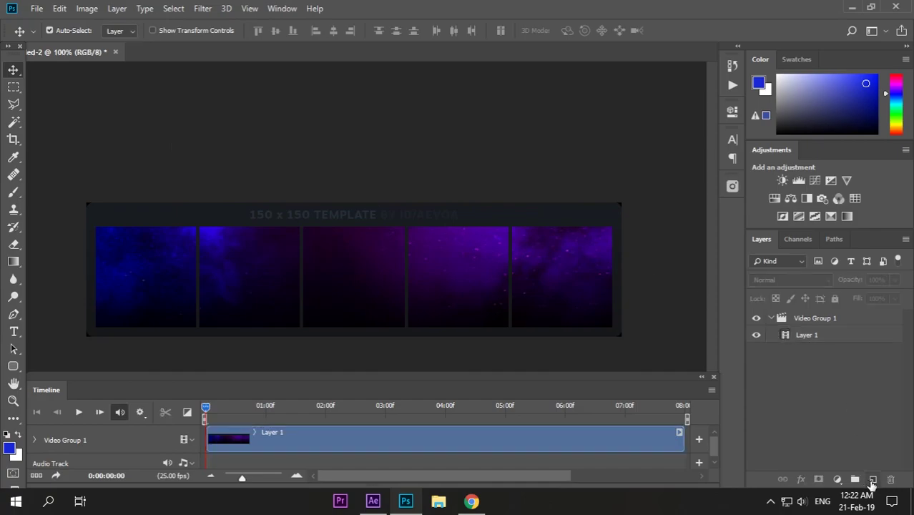
{"action": "left_click", "coordinate": [872, 484]}
{"action": "left_click_drag", "start_coordinate": [814, 336], "coordinate": [820, 313]}
Step: Move Layer 2's clip to the timeline start and extend it to end at 08:00
{"action": "left_click_drag", "start_coordinate": [684, 446], "coordinate": [207, 439]}
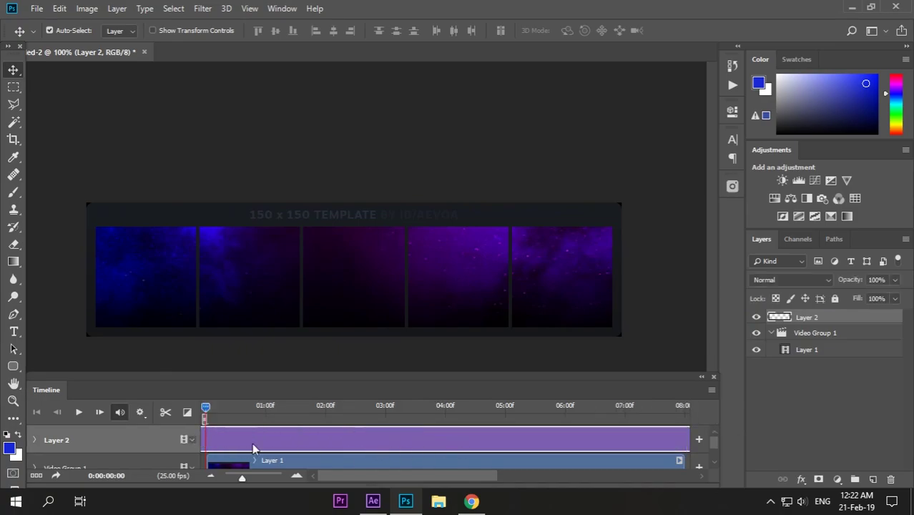
{"action": "left_click_drag", "start_coordinate": [688, 439], "coordinate": [447, 439]}
{"action": "left_click_drag", "start_coordinate": [308, 448], "coordinate": [407, 446]}
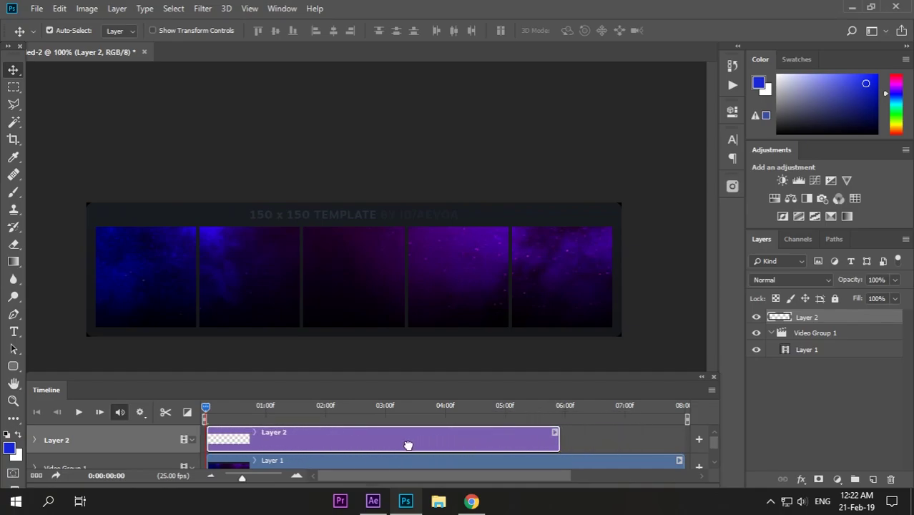
{"action": "left_click_drag", "start_coordinate": [558, 441], "coordinate": [683, 442]}
{"action": "left_click", "coordinate": [804, 432]}
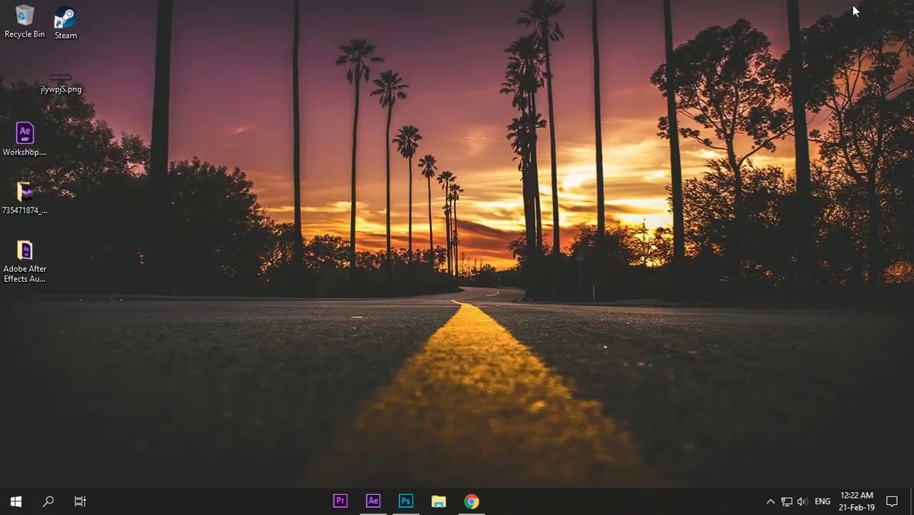
Step: Place jlywpjS.png from the desktop over the video and check it against Video Group 1
{"action": "left_click_drag", "start_coordinate": [385, 419], "coordinate": [357, 283]}
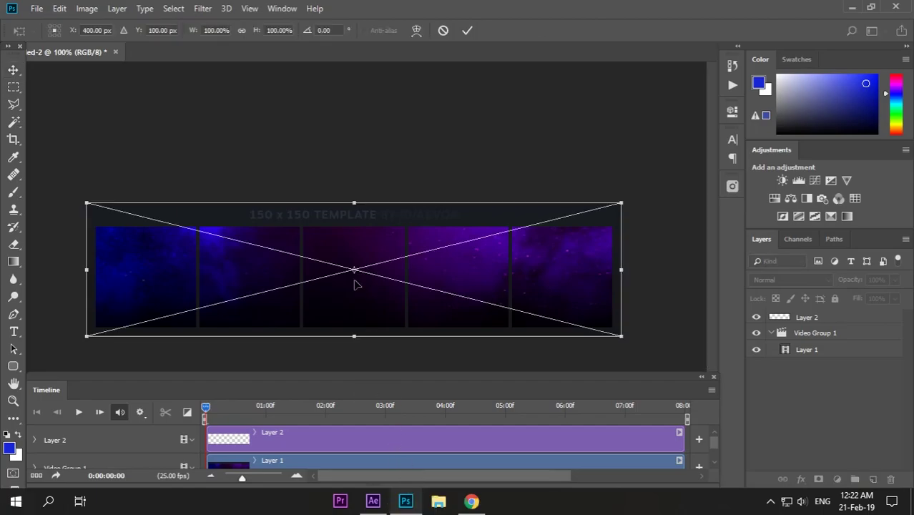
{"action": "key", "text": "Return"}
{"action": "left_click", "coordinate": [757, 338]}
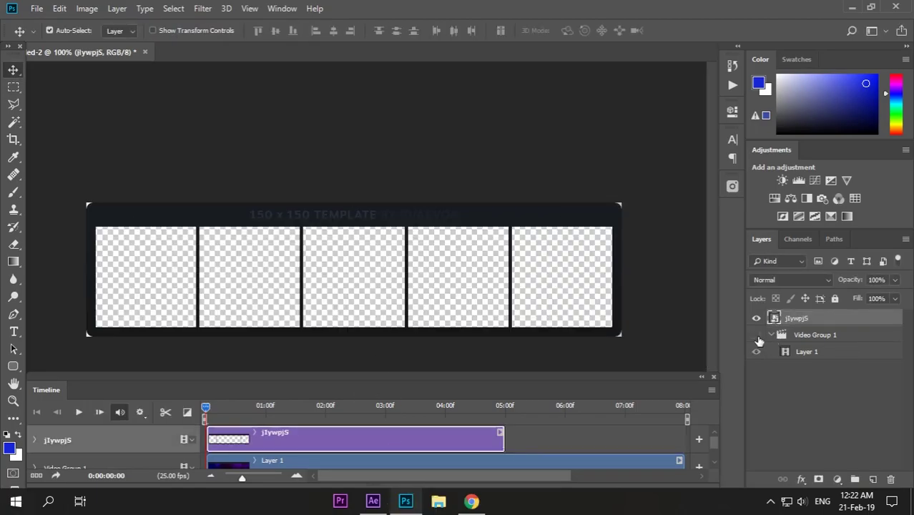
{"action": "left_click", "coordinate": [757, 337]}
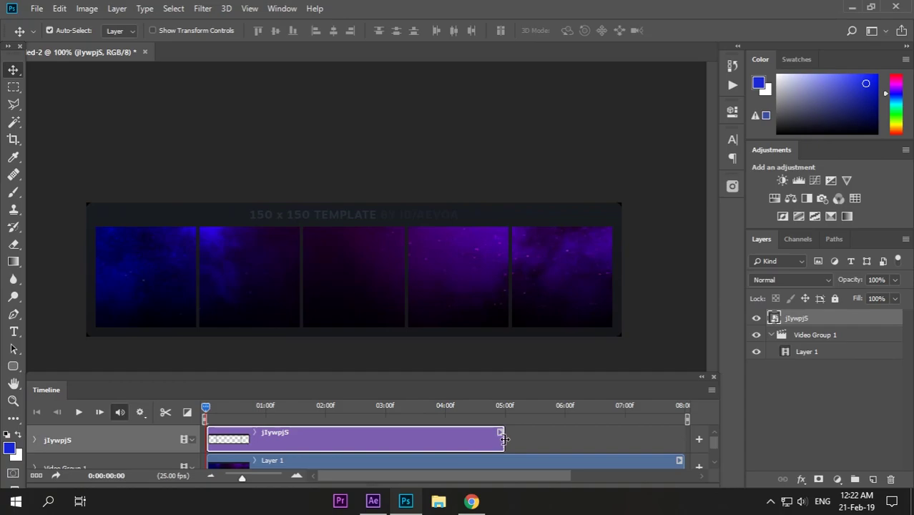
Step: Extend the jIywpjS clip so it runs to 08:00
{"action": "left_click_drag", "start_coordinate": [504, 439], "coordinate": [576, 434]}
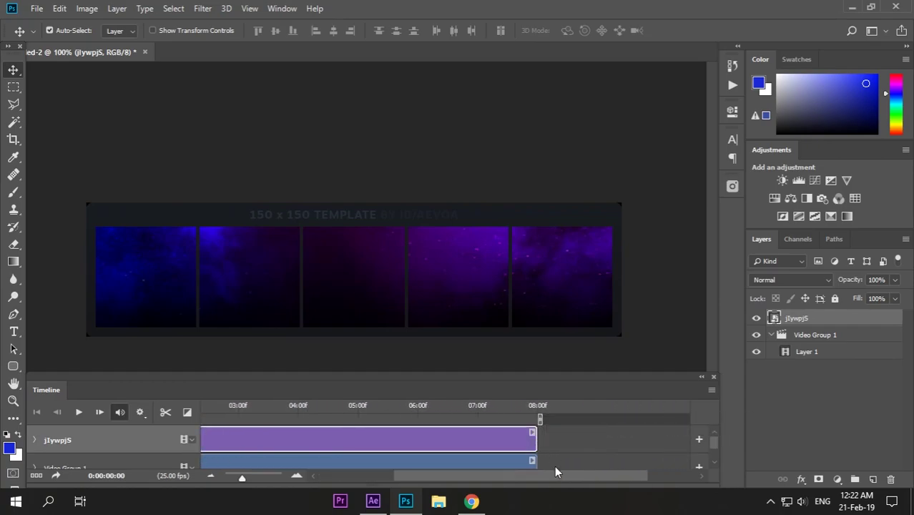
{"action": "left_click_drag", "start_coordinate": [555, 472], "coordinate": [342, 479]}
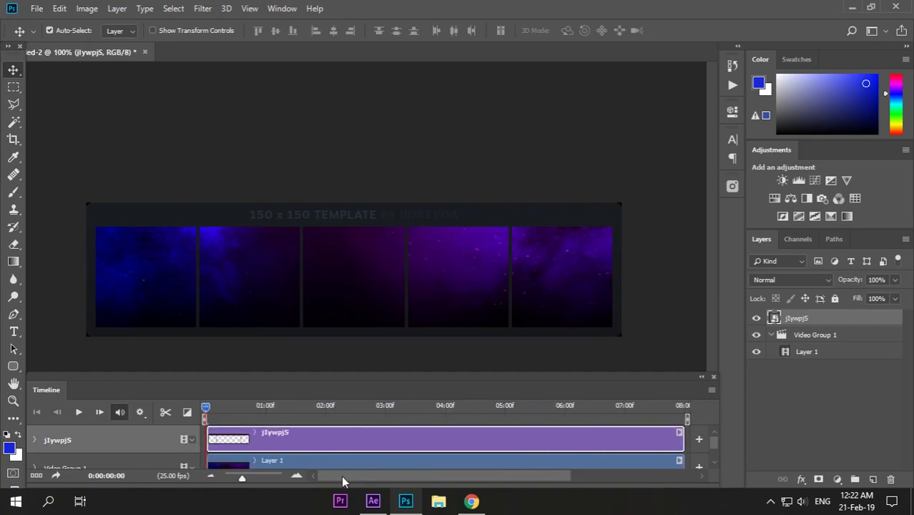
{"action": "left_click", "coordinate": [14, 122]}
Step: Crop the canvas to the first 150x150 panel
{"action": "left_click", "coordinate": [756, 335]}
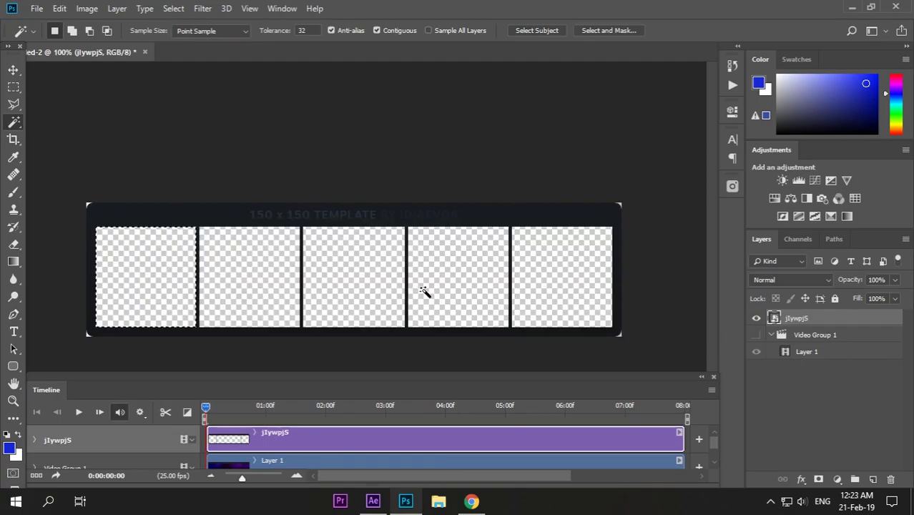
{"action": "left_click", "coordinate": [756, 335]}
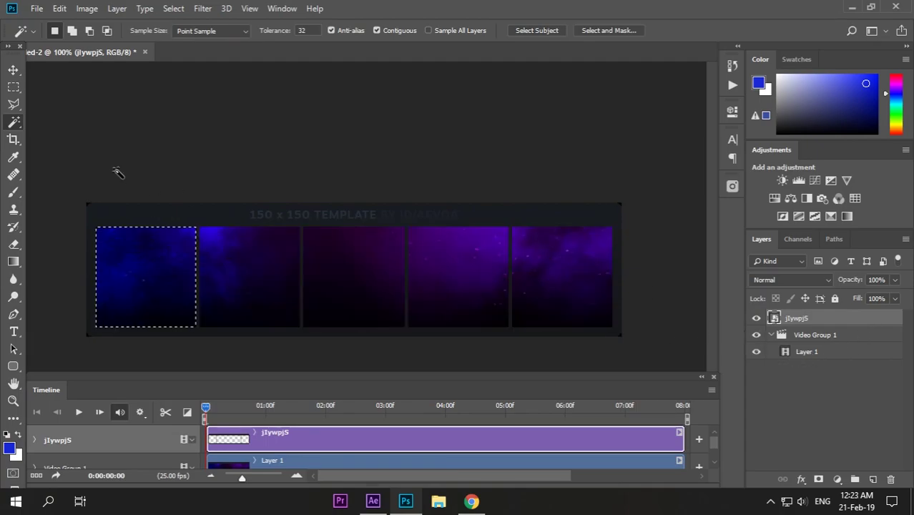
{"action": "left_click", "coordinate": [14, 139]}
{"action": "key", "text": "Return"}
Step: Save the first panel as a GIF via Save for Web (Legacy), then undo the crop
{"action": "left_click", "coordinate": [36, 8]}
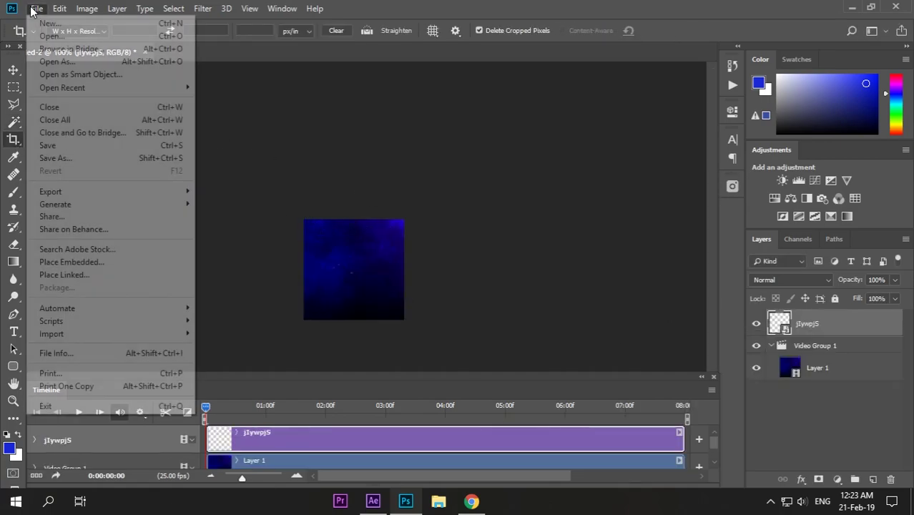
{"action": "mouse_move", "coordinate": [127, 191]}
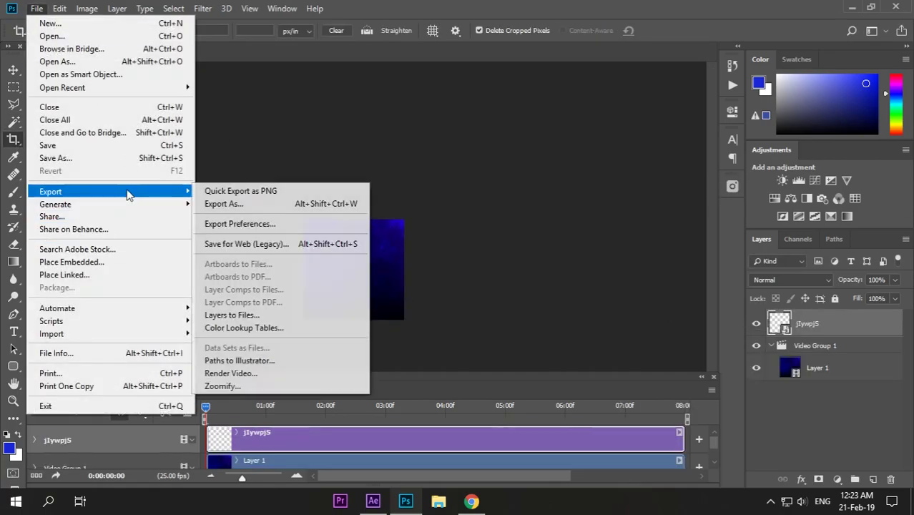
{"action": "left_click", "coordinate": [255, 244]}
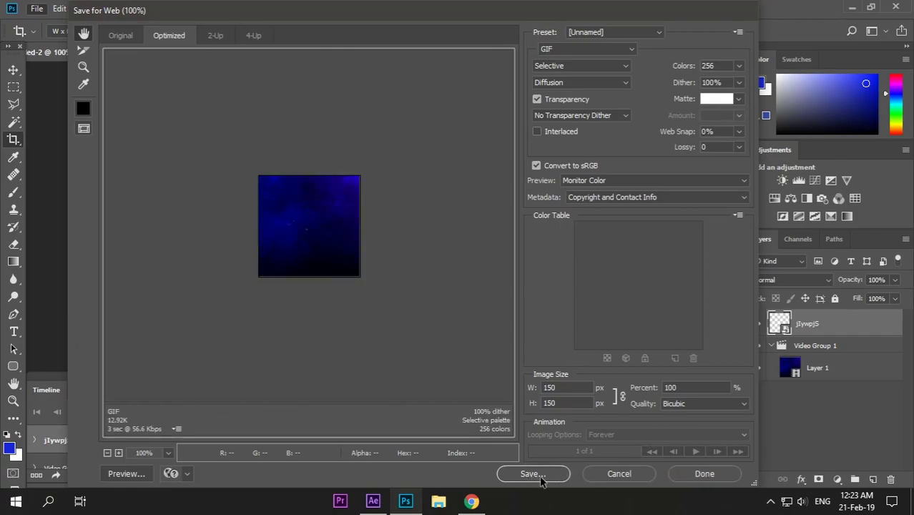
{"action": "left_click", "coordinate": [537, 476]}
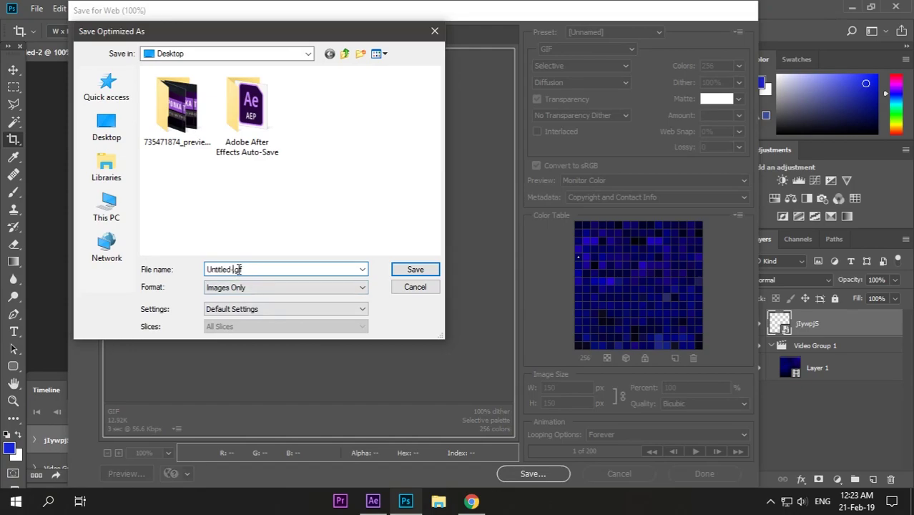
{"action": "left_click", "coordinate": [401, 269]}
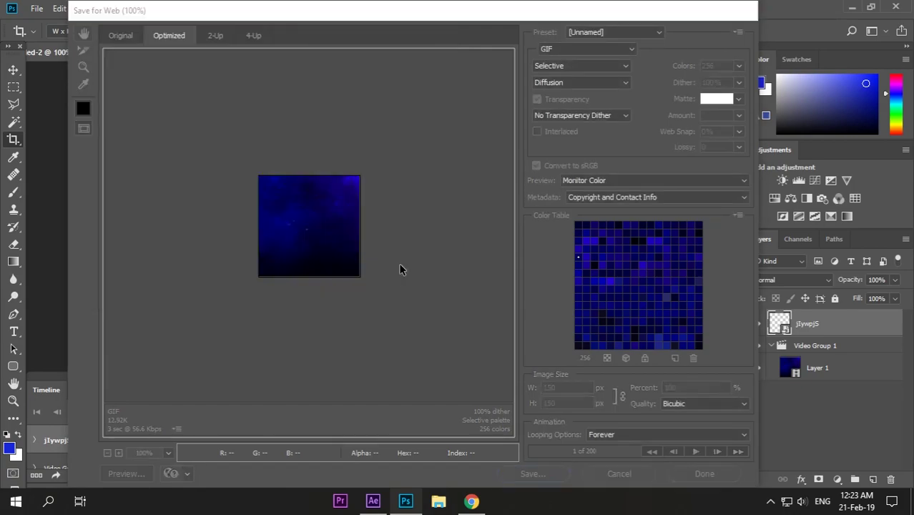
{"action": "key", "text": "ctrl+z"}
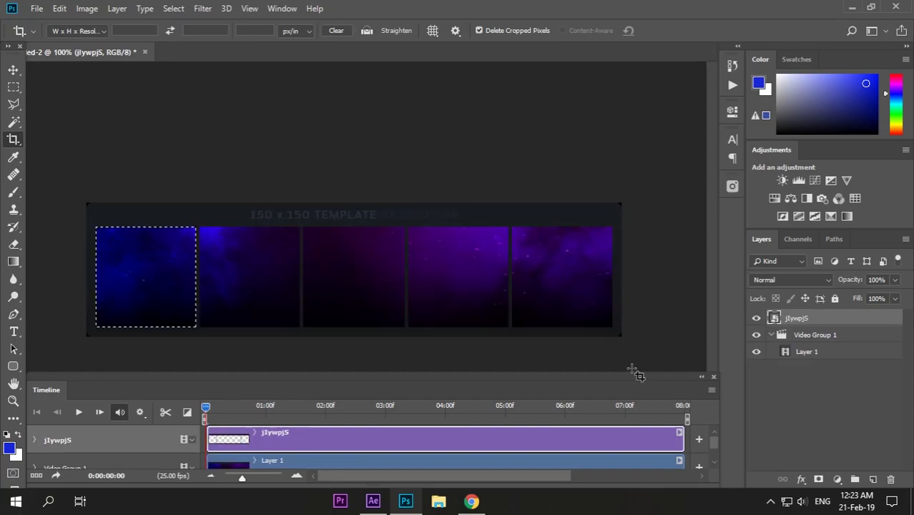
Step: Magic Wand the second frame and crop the canvas to that 150x150 panel
{"action": "key", "text": "ctrl+d"}
{"action": "left_click", "coordinate": [14, 124]}
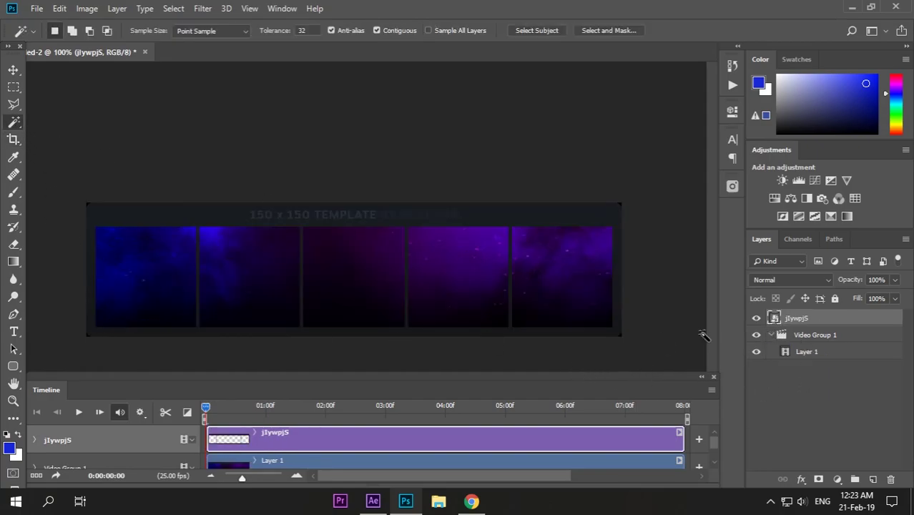
{"action": "left_click", "coordinate": [756, 335]}
{"action": "left_click", "coordinate": [260, 275]}
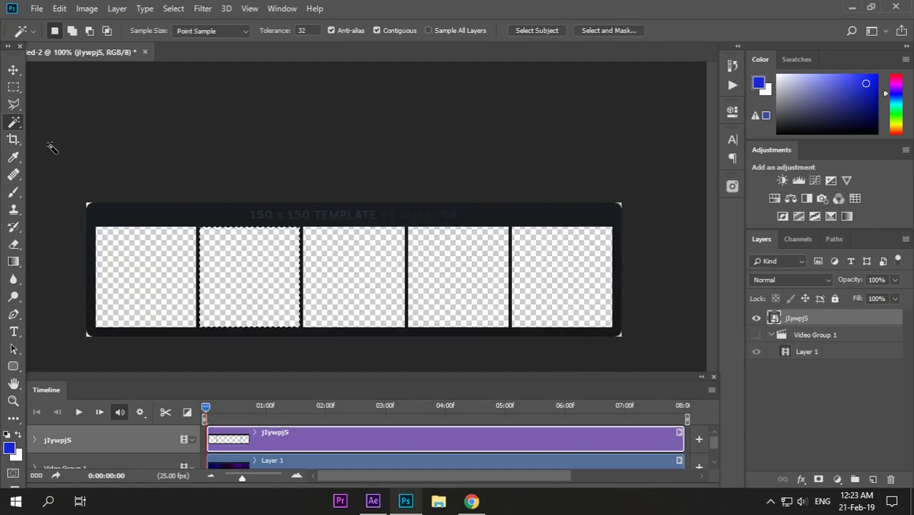
{"action": "left_click", "coordinate": [756, 334]}
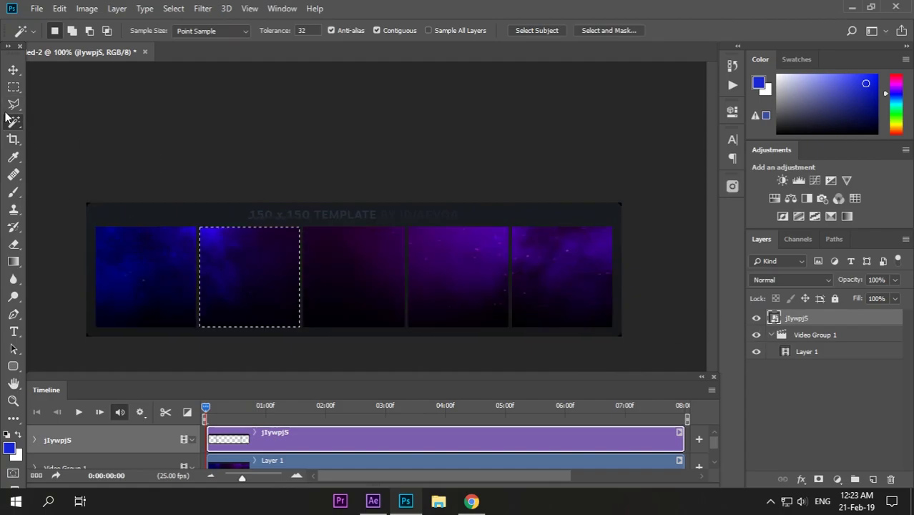
{"action": "left_click", "coordinate": [14, 140]}
{"action": "key", "text": "Return"}
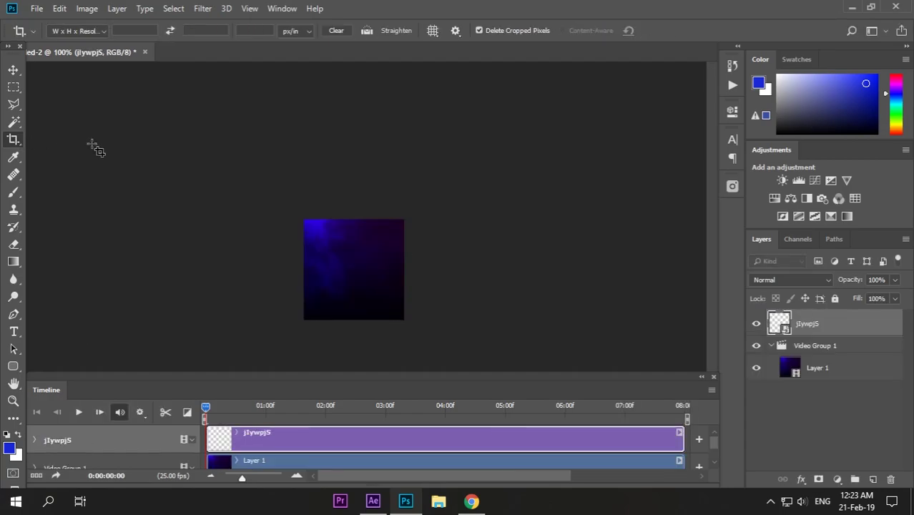
Step: Save the second panel as a GIF via Save for Web (Legacy)
{"action": "left_click", "coordinate": [37, 8]}
{"action": "mouse_move", "coordinate": [100, 193]}
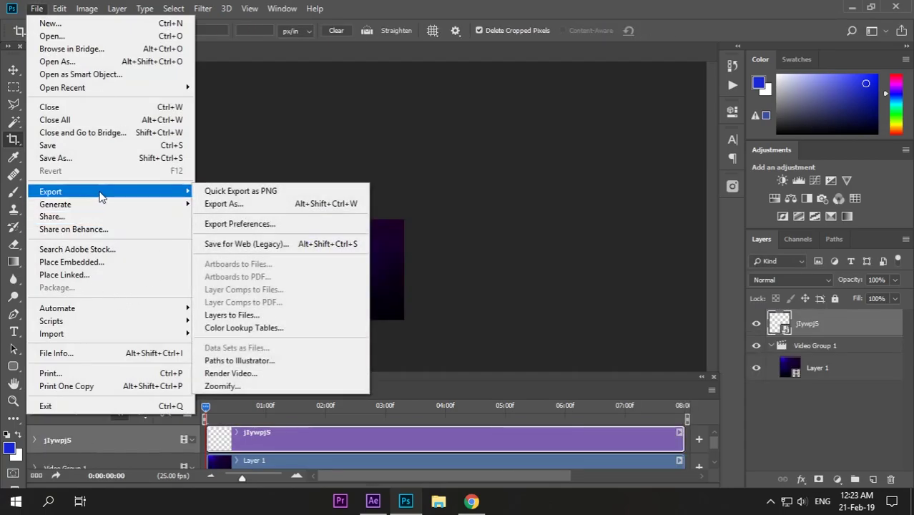
{"action": "left_click", "coordinate": [264, 244]}
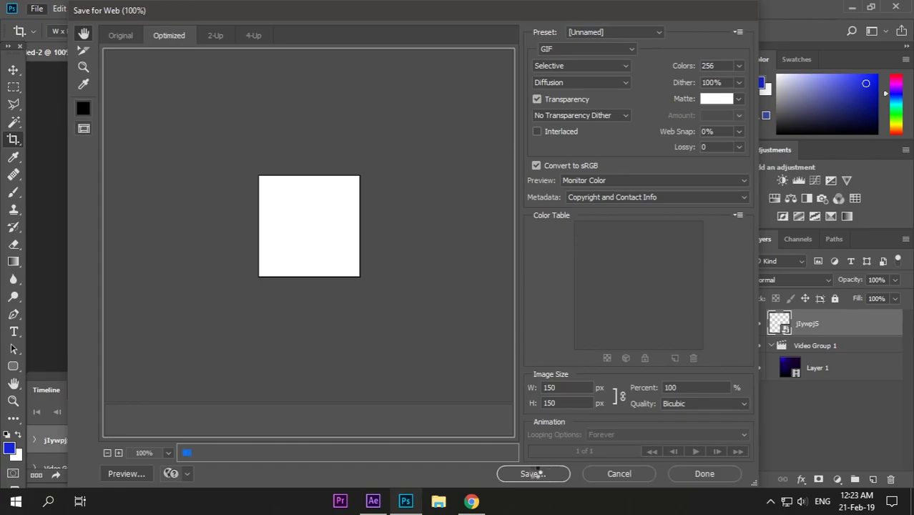
{"action": "left_click", "coordinate": [533, 473]}
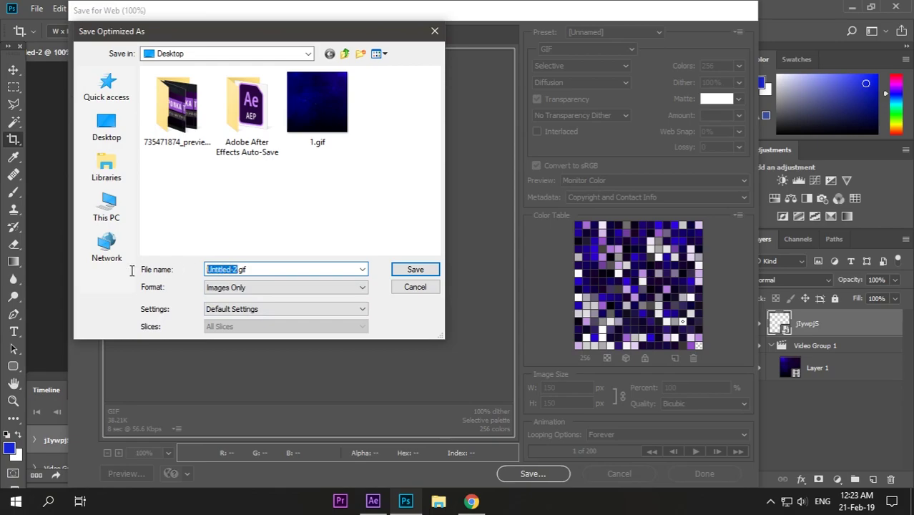
{"action": "left_click", "coordinate": [399, 273]}
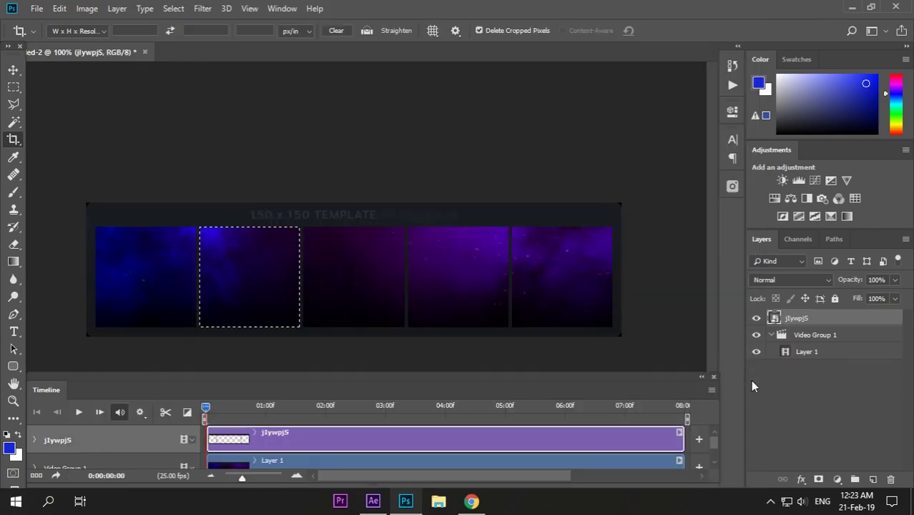
Step: Crop the canvas to the next selected 150x150 panel
{"action": "left_click", "coordinate": [21, 129]}
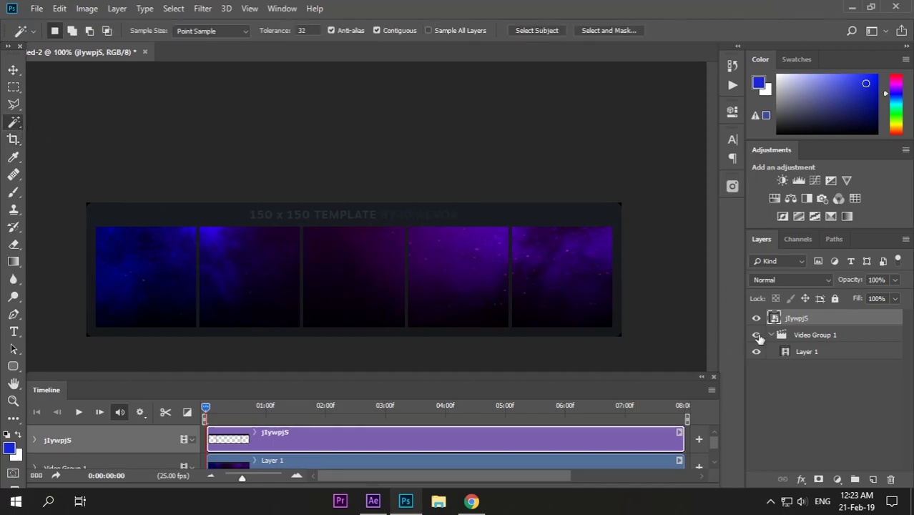
{"action": "left_click", "coordinate": [757, 336]}
{"action": "left_click", "coordinate": [757, 335]}
{"action": "left_click", "coordinate": [12, 139]}
{"action": "key", "text": "Return"}
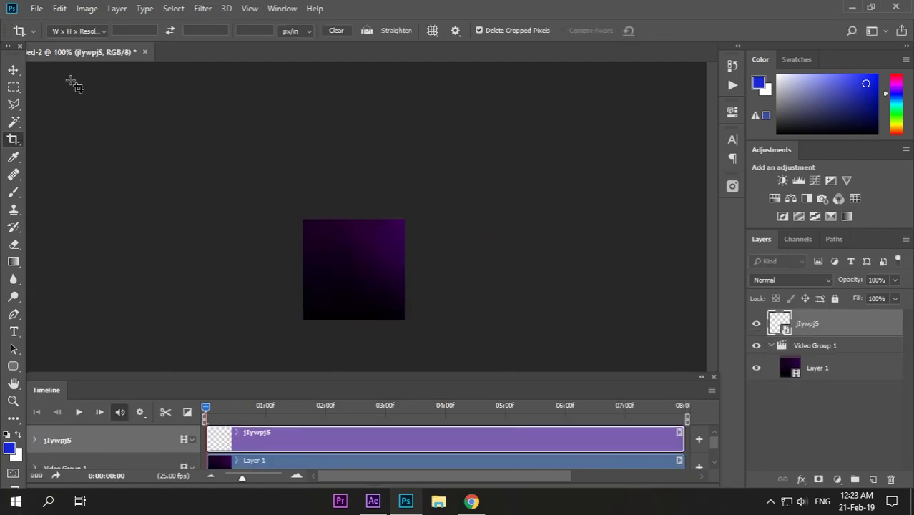
Step: Save the panel as a GIF via Save for Web (Legacy), then bring up the Steam guide in Chrome
{"action": "left_click", "coordinate": [36, 9]}
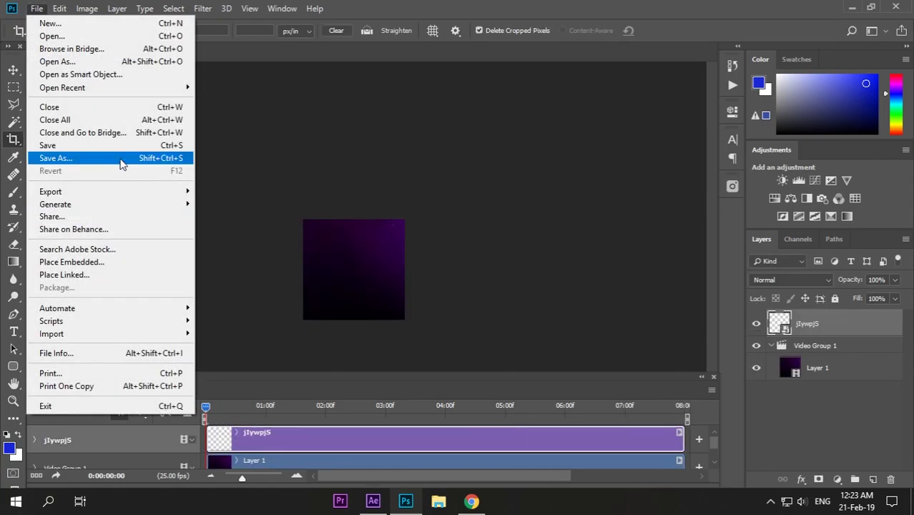
{"action": "mouse_move", "coordinate": [136, 191]}
{"action": "left_click", "coordinate": [314, 222]}
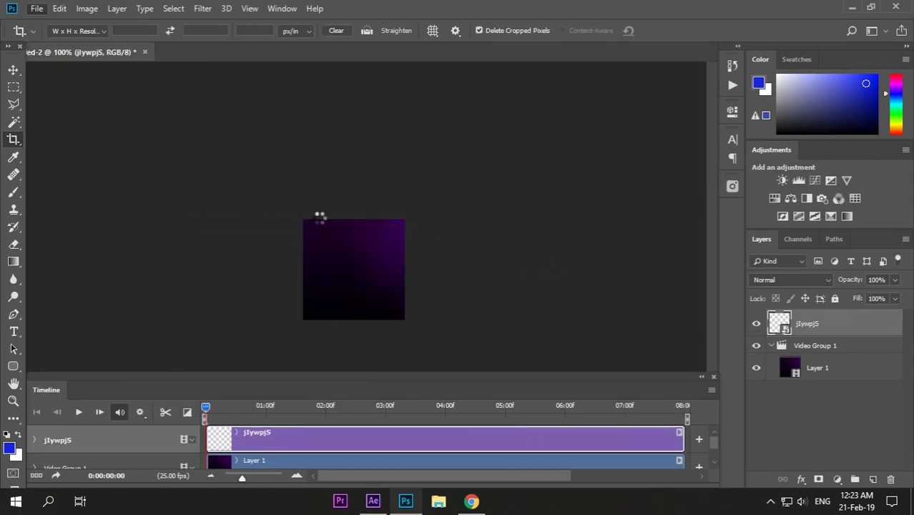
{"action": "left_click", "coordinate": [35, 9]}
{"action": "mouse_move", "coordinate": [143, 191]}
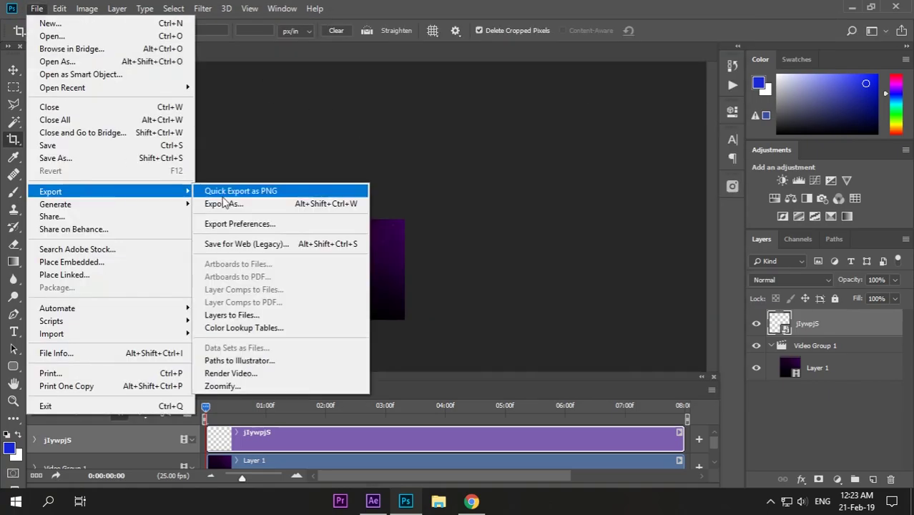
{"action": "left_click", "coordinate": [235, 243]}
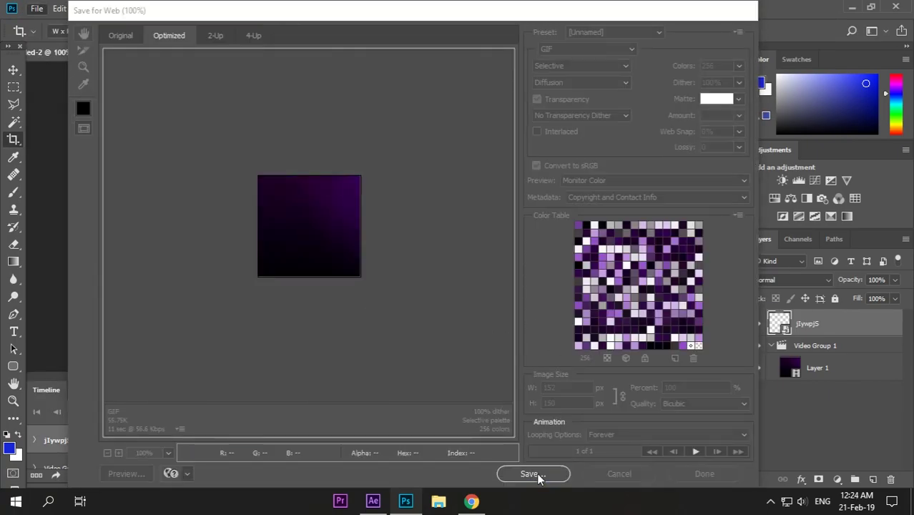
{"action": "left_click", "coordinate": [532, 473]}
{"action": "left_click", "coordinate": [400, 272]}
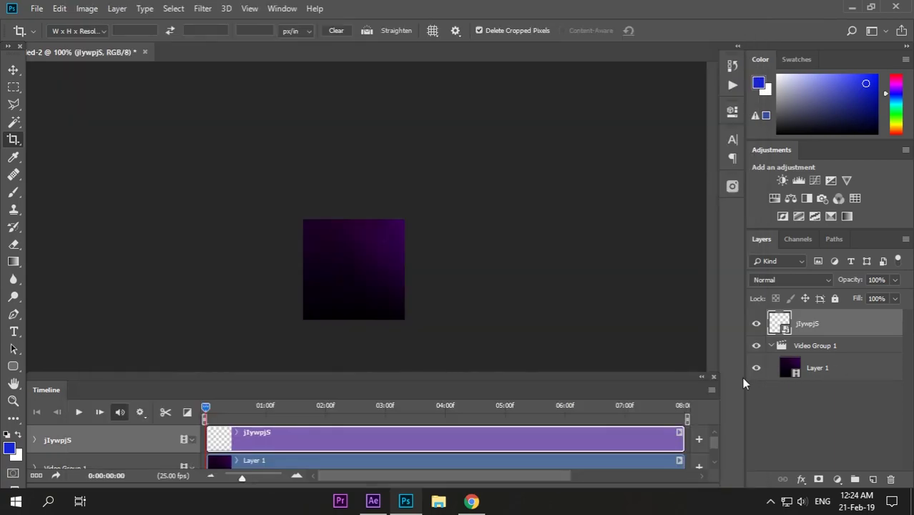
{"action": "left_click", "coordinate": [851, 7]}
{"action": "left_click", "coordinate": [471, 501]}
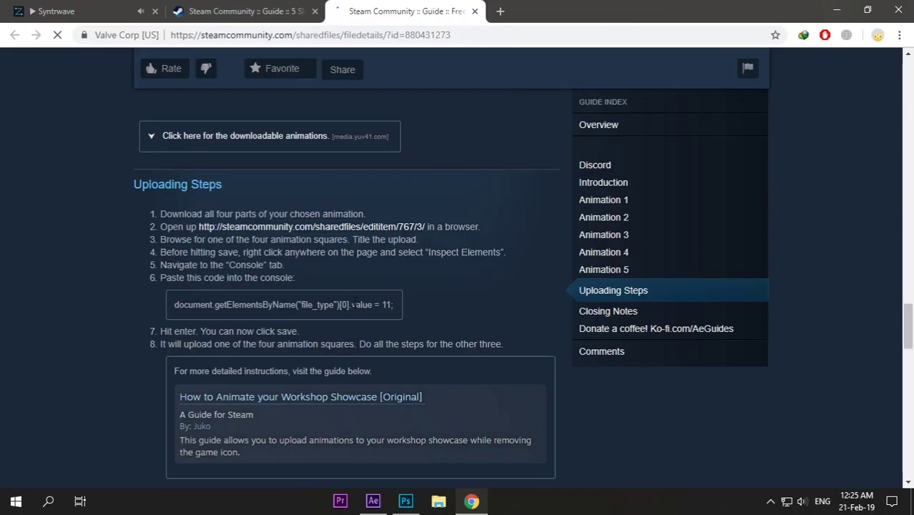
Step: Open the artwork upload link in a new tab and select the guide's console code
{"action": "right_click", "coordinate": [295, 227]}
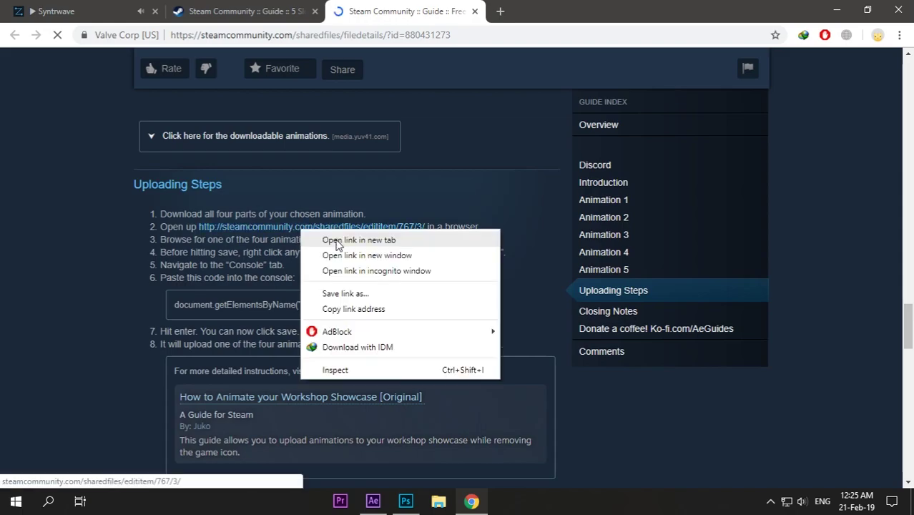
{"action": "left_click", "coordinate": [336, 237]}
{"action": "left_click_drag", "start_coordinate": [174, 304], "coordinate": [406, 308]}
{"action": "key", "text": "ctrl+c"}
{"action": "left_click", "coordinate": [561, 9]}
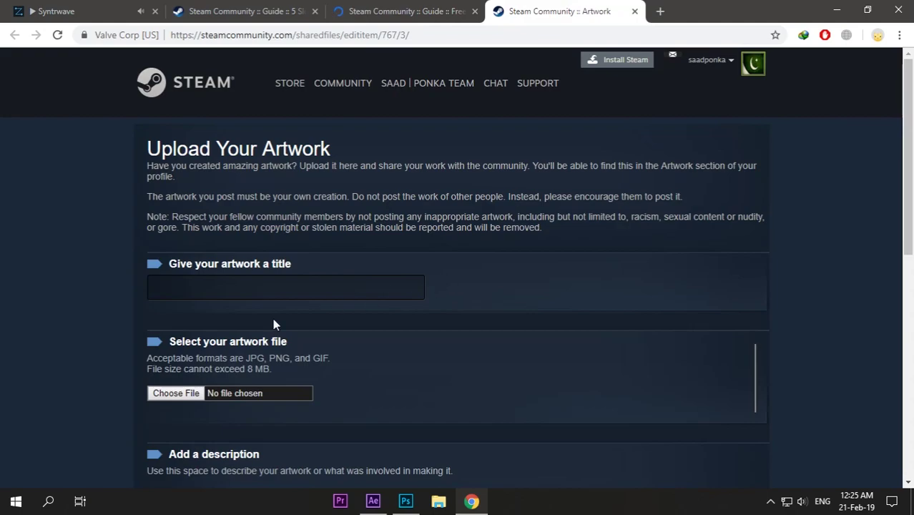
Step: Enter '1' as the artwork title
{"action": "left_click", "coordinate": [284, 292]}
{"action": "left_click", "coordinate": [406, 278]}
{"action": "left_click", "coordinate": [422, 288]}
{"action": "type", "text": "1"}
{"action": "left_click", "coordinate": [551, 307]}
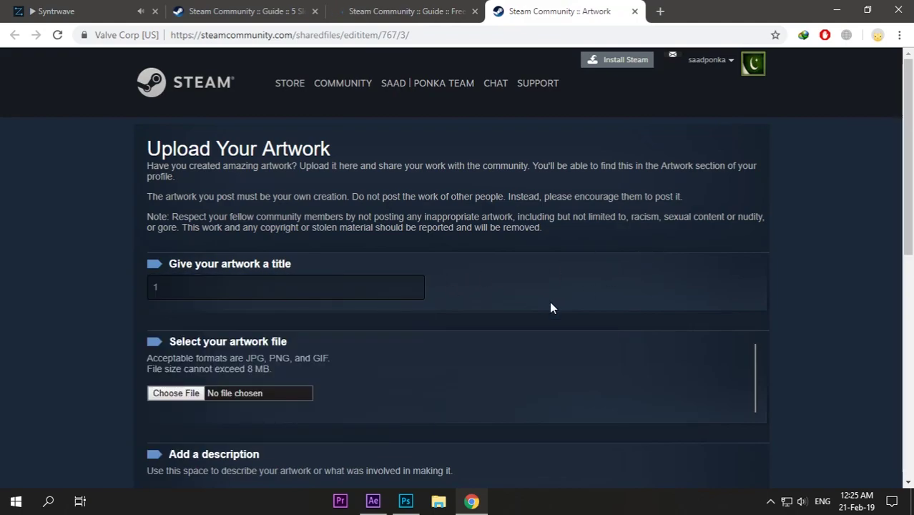
Step: Run the pasted file type code in the developer console to set the file type to 11
{"action": "left_click", "coordinate": [176, 394]}
{"action": "left_click", "coordinate": [330, 126]}
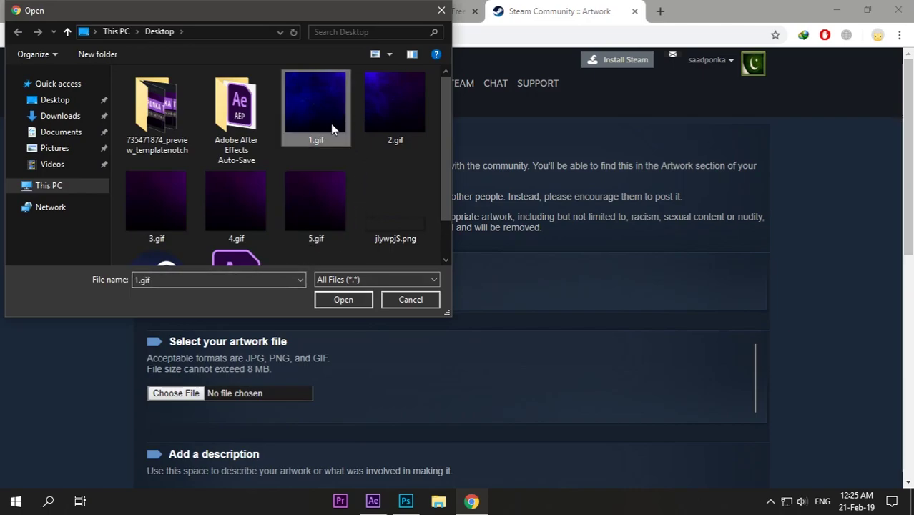
{"action": "left_click", "coordinate": [413, 299]}
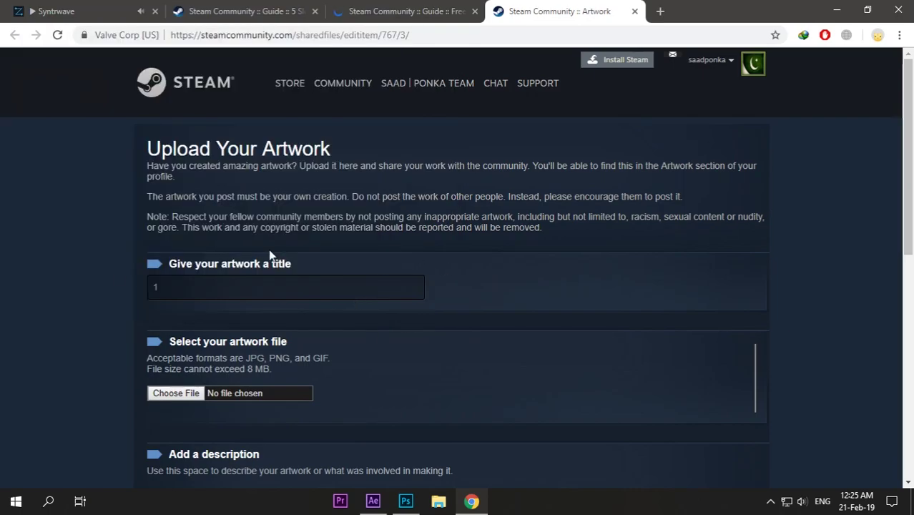
{"action": "right_click", "coordinate": [821, 174]}
{"action": "left_click", "coordinate": [795, 339]}
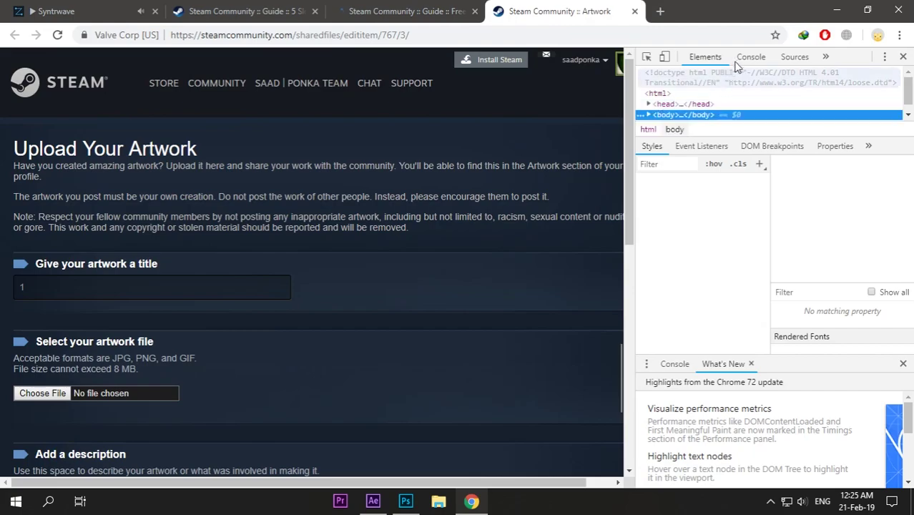
{"action": "left_click", "coordinate": [736, 61]}
{"action": "key", "text": "ctrl+v"}
{"action": "key", "text": "Return"}
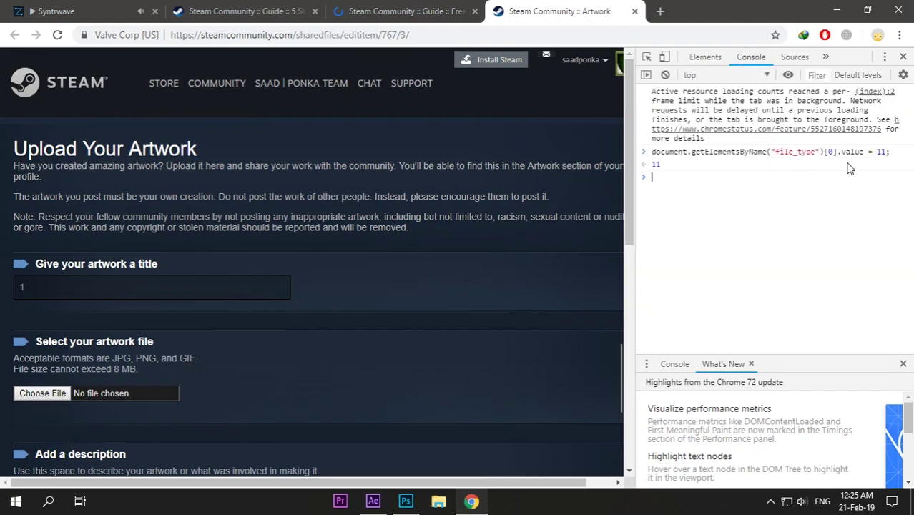
{"action": "left_click", "coordinate": [903, 58]}
Step: Choose 1.gif as the artwork file and submit the upload
{"action": "left_click", "coordinate": [296, 291]}
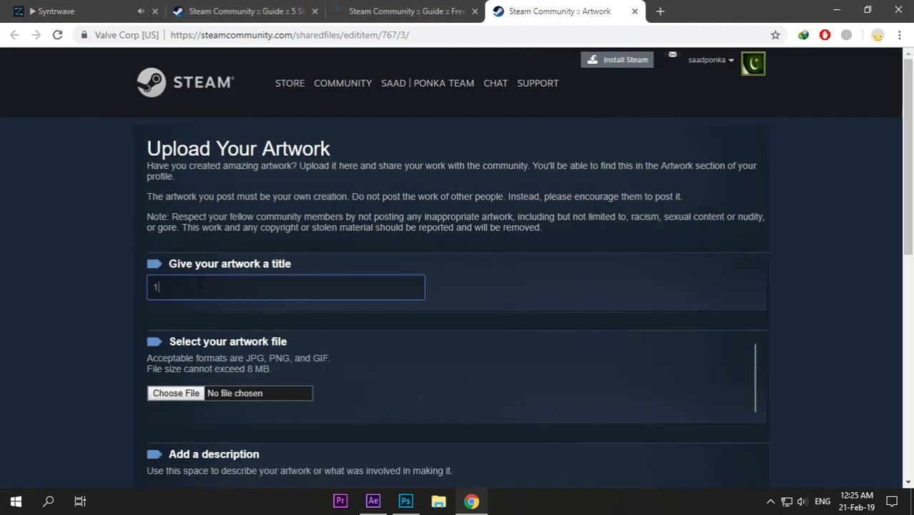
{"action": "left_click", "coordinate": [175, 393]}
{"action": "double_click", "coordinate": [328, 133]}
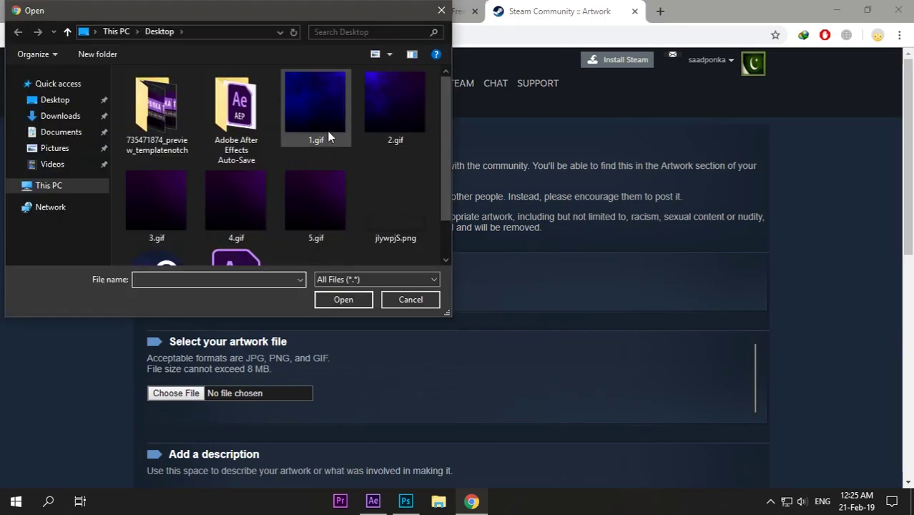
{"action": "scroll", "coordinate": [460, 337], "scroll_direction": "down", "scroll_amount": 5}
{"action": "scroll", "coordinate": [177, 419], "scroll_direction": "down", "scroll_amount": 3}
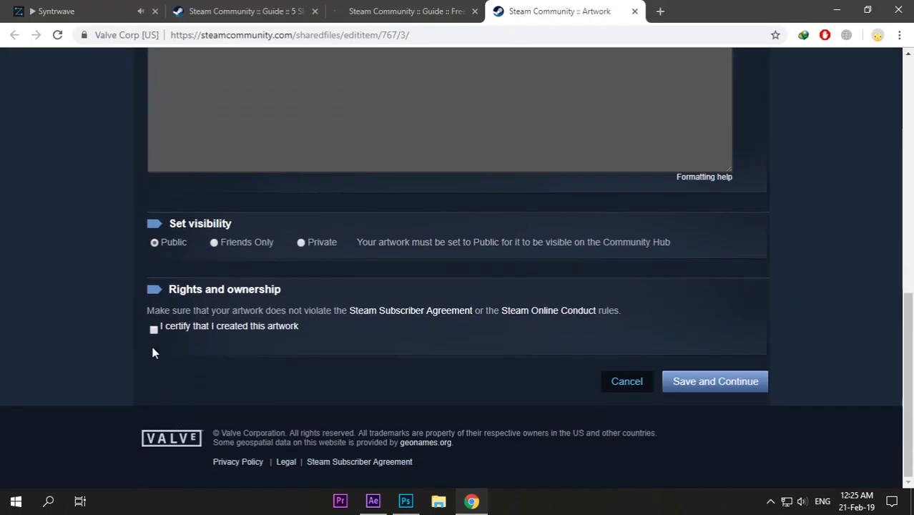
{"action": "left_click", "coordinate": [701, 384]}
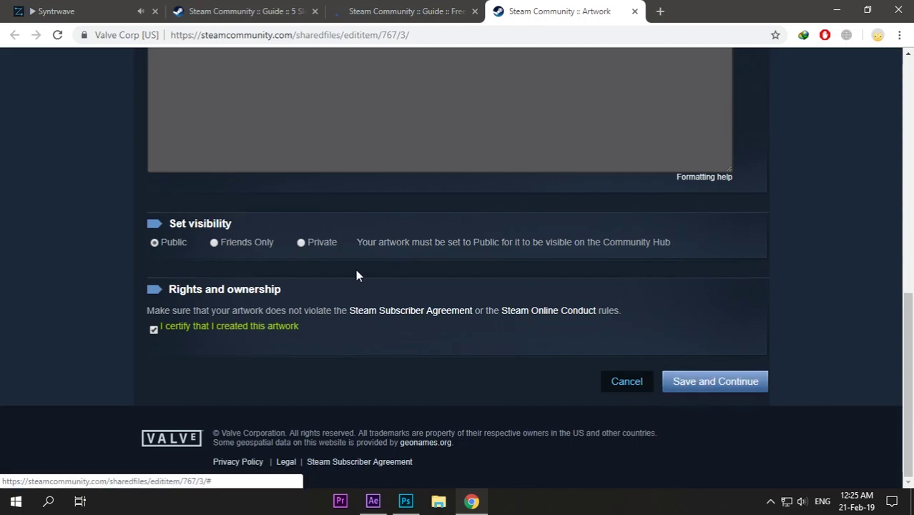
Step: Open a fresh artwork upload form in a new tab, closing the old one
{"action": "left_click", "coordinate": [420, 8]}
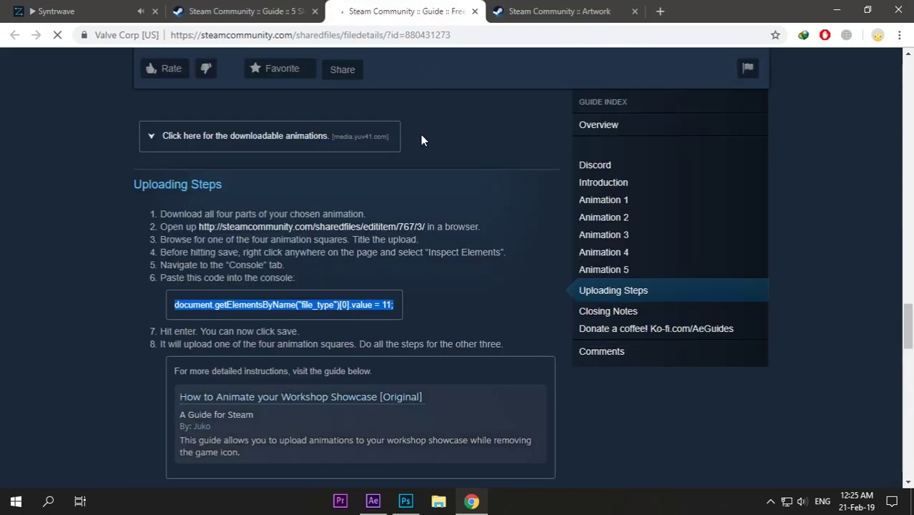
{"action": "right_click", "coordinate": [378, 229]}
{"action": "left_click", "coordinate": [418, 234]}
{"action": "left_click", "coordinate": [602, 11]}
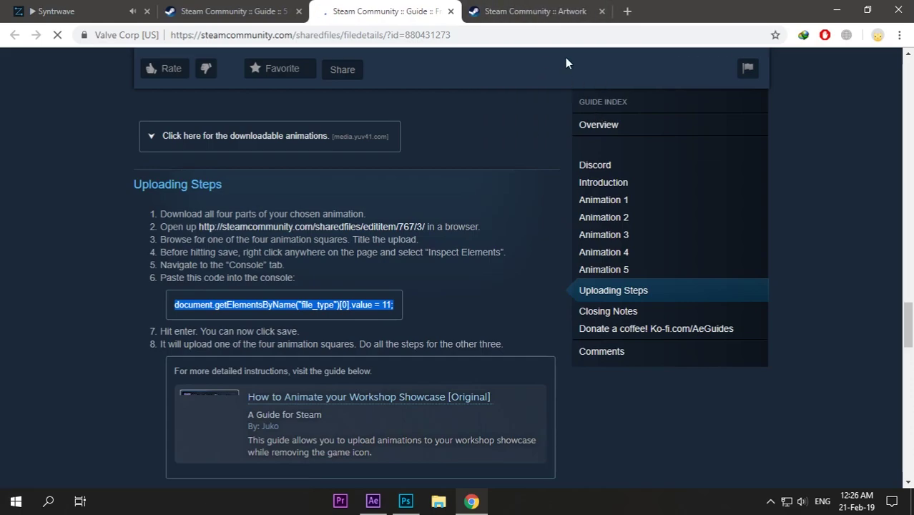
{"action": "left_click", "coordinate": [565, 11]}
Step: Run the pasted file type code in the developer console
{"action": "right_click", "coordinate": [848, 199]}
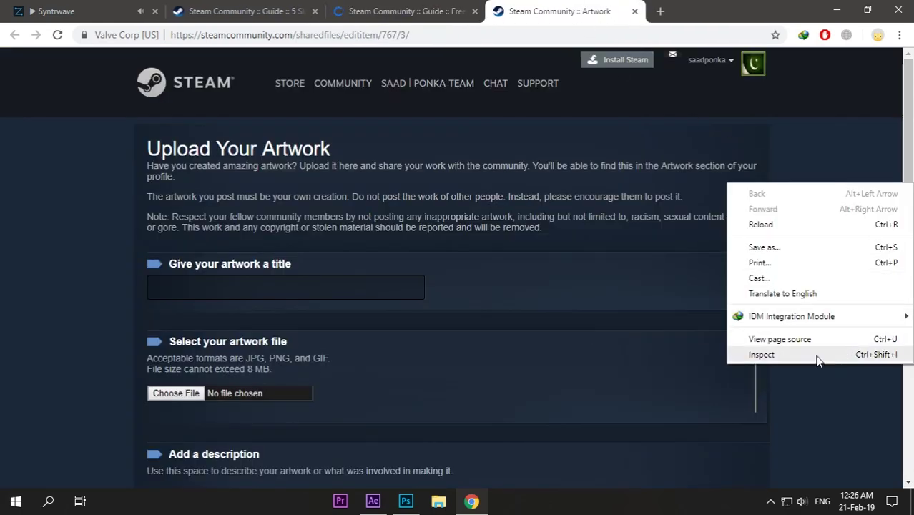
{"action": "left_click", "coordinate": [760, 354]}
{"action": "left_click", "coordinate": [747, 57]}
{"action": "key", "text": "ctrl+v"}
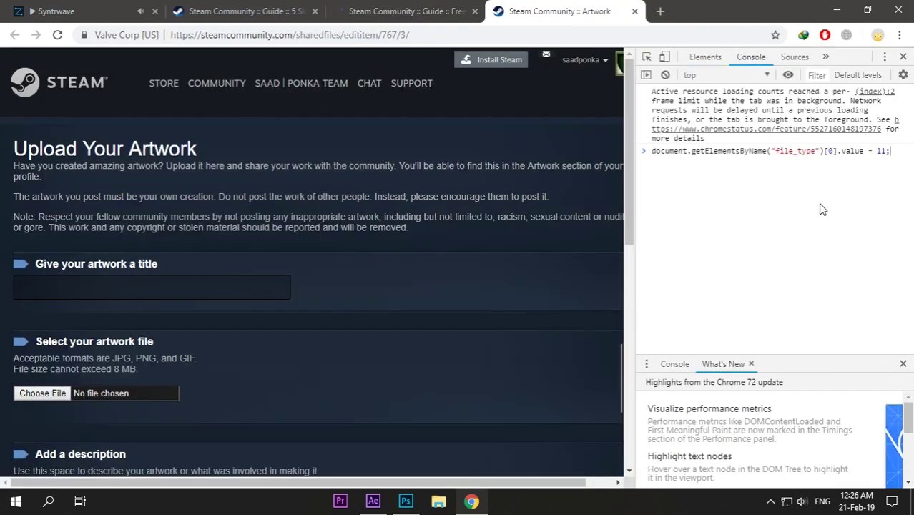
{"action": "key", "text": "Return"}
{"action": "left_click", "coordinate": [903, 57]}
Step: Title the artwork '2' and choose 2.gif as its file
{"action": "left_click", "coordinate": [258, 295]}
{"action": "type", "text": "2"}
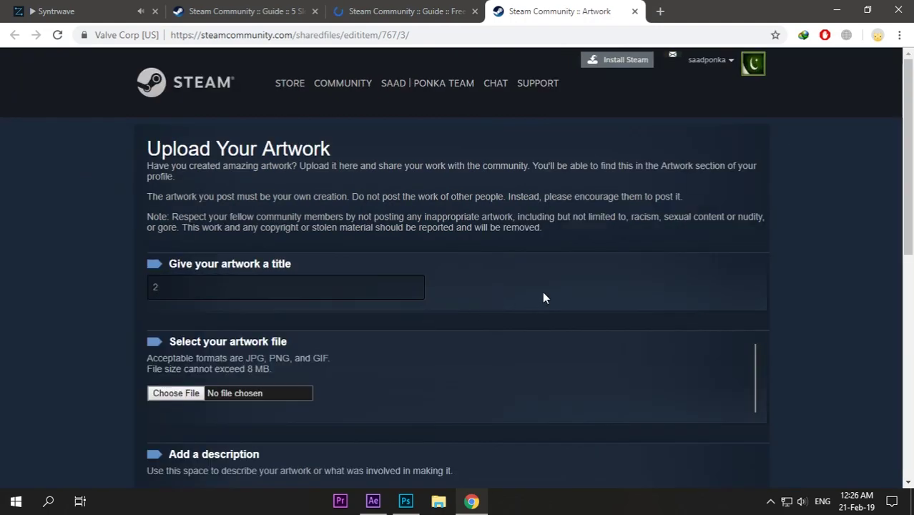
{"action": "left_click", "coordinate": [176, 393]}
{"action": "double_click", "coordinate": [388, 100]}
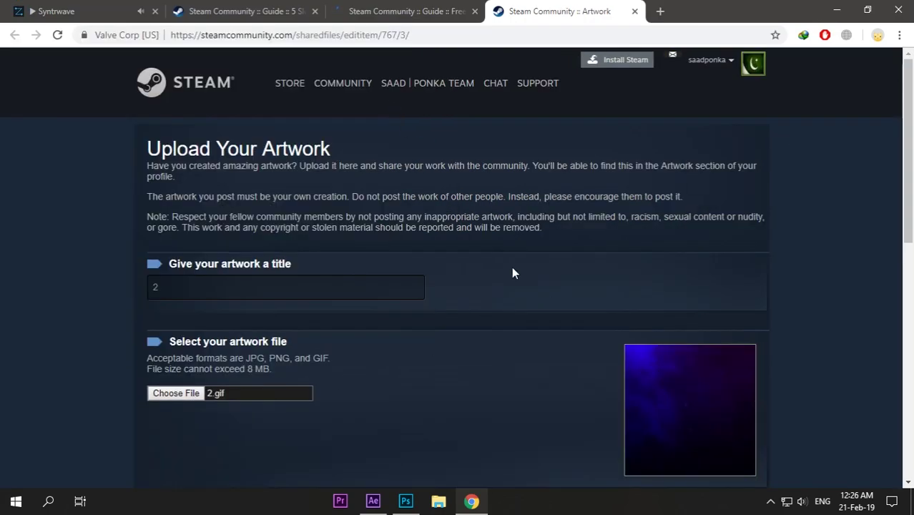
{"action": "scroll", "coordinate": [486, 301], "scroll_direction": "down", "scroll_amount": 3}
{"action": "scroll", "coordinate": [472, 340], "scroll_direction": "down", "scroll_amount": 5}
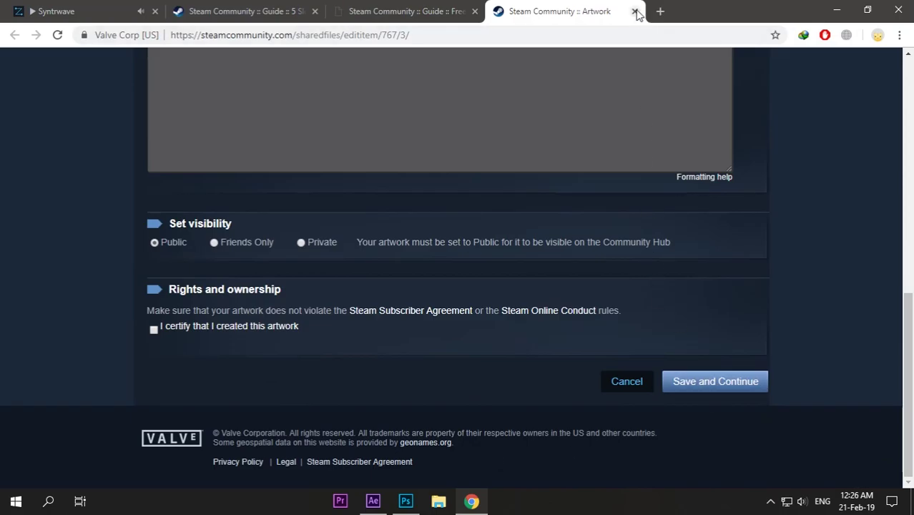
Step: Close the artwork upload and guide tabs, leaving a blank new tab
{"action": "left_click", "coordinate": [636, 12]}
{"action": "left_click", "coordinate": [501, 15]}
{"action": "left_click", "coordinate": [473, 10]}
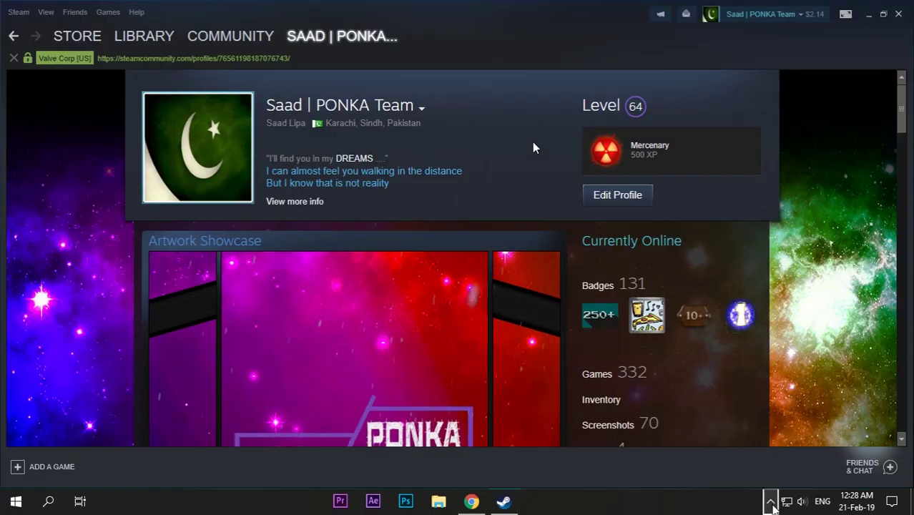
Step: Scroll down the Steam profile to the Workshop Showcase with the animated PONKA banner
{"action": "scroll", "coordinate": [532, 142], "scroll_direction": "down", "scroll_amount": 5}
{"action": "scroll", "coordinate": [591, 142], "scroll_direction": "down", "scroll_amount": 4}
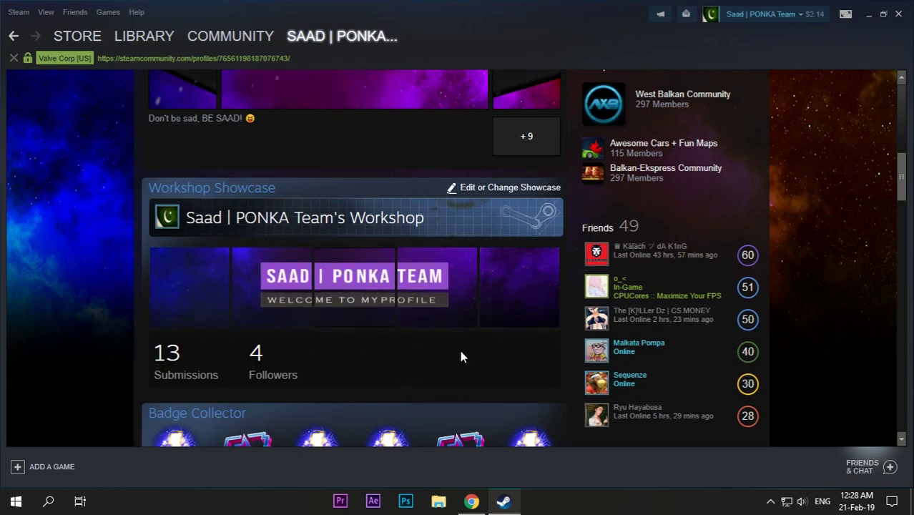
{"action": "scroll", "coordinate": [461, 355], "scroll_direction": "down", "scroll_amount": 1}
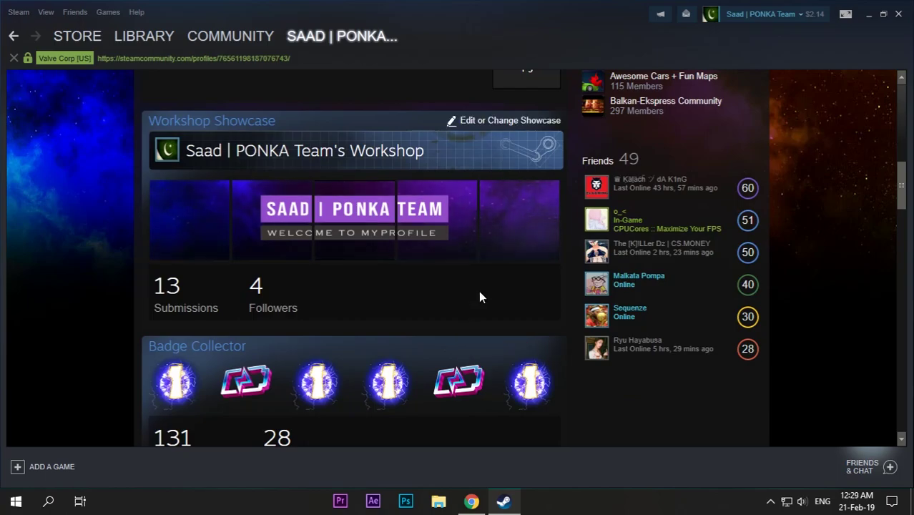